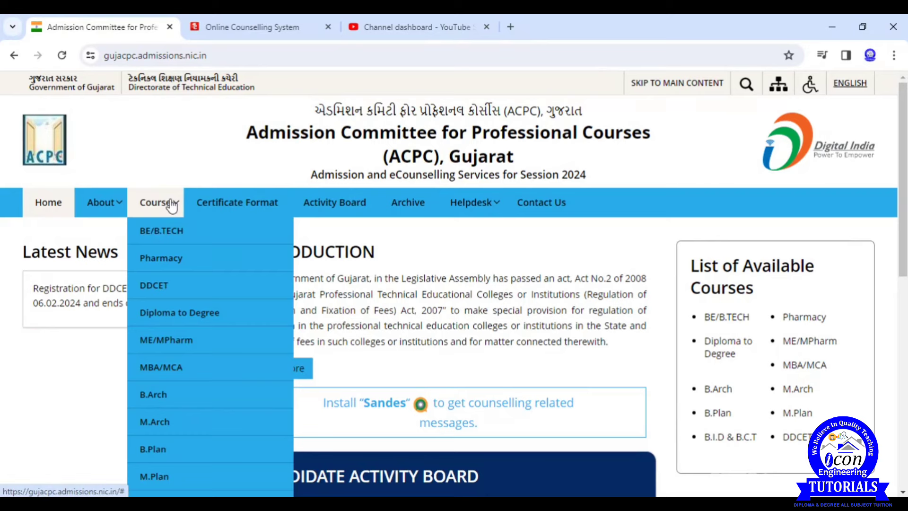
Open the ACPC Common Registration 2024 sign-up form from the DDCET course page.
left_click(179, 285)
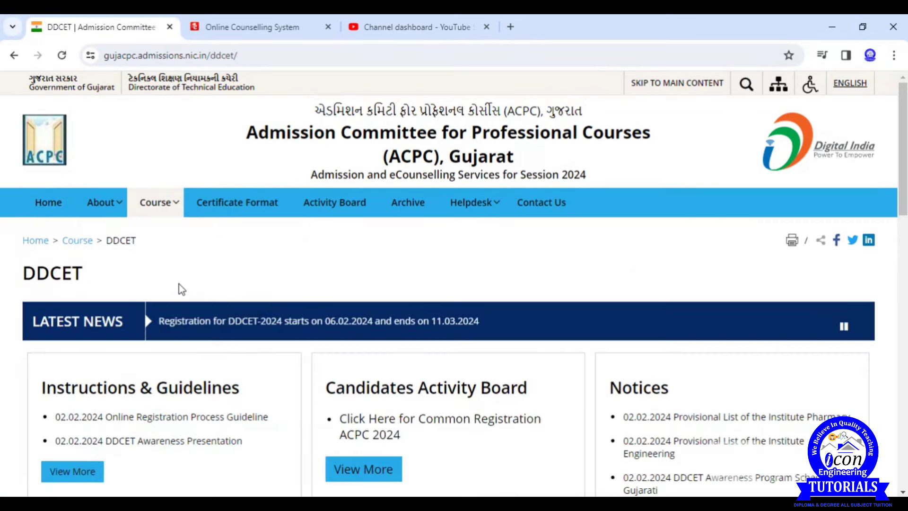
scroll(496, 260, "down", 3)
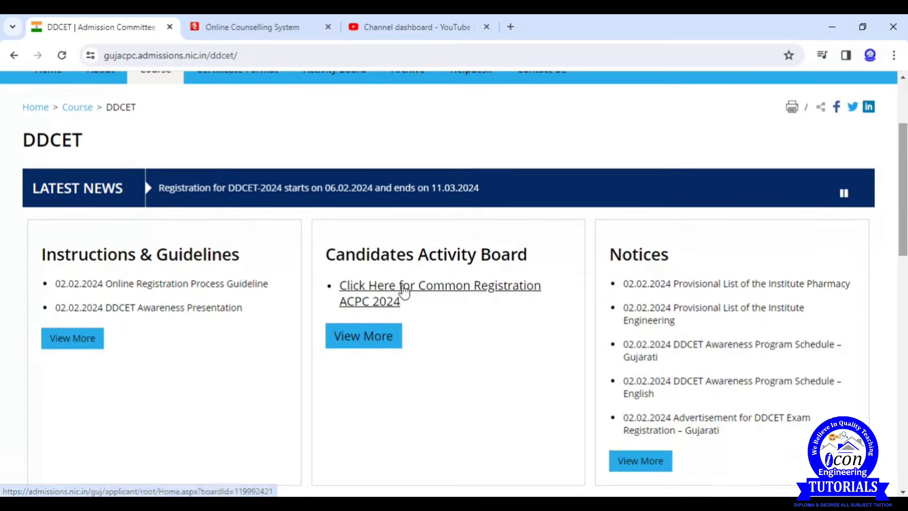
left_click(449, 295)
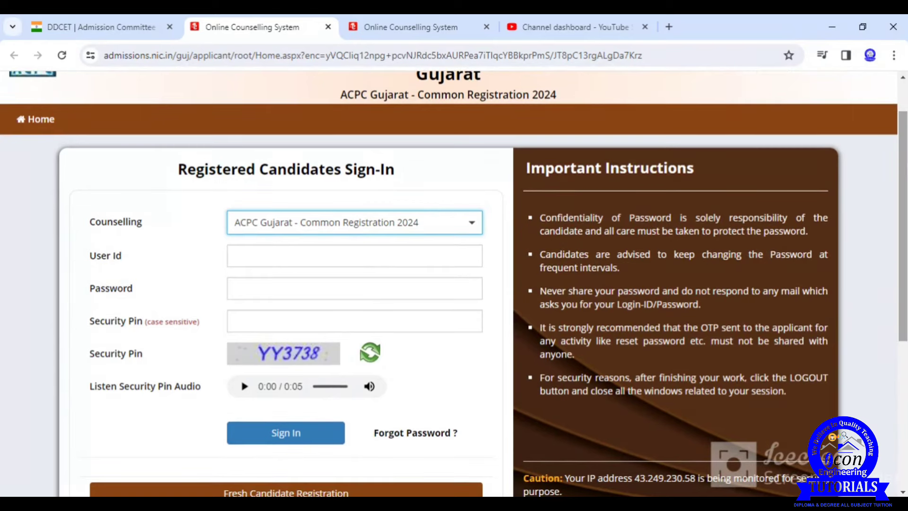
left_click_drag(907, 161, 906, 134)
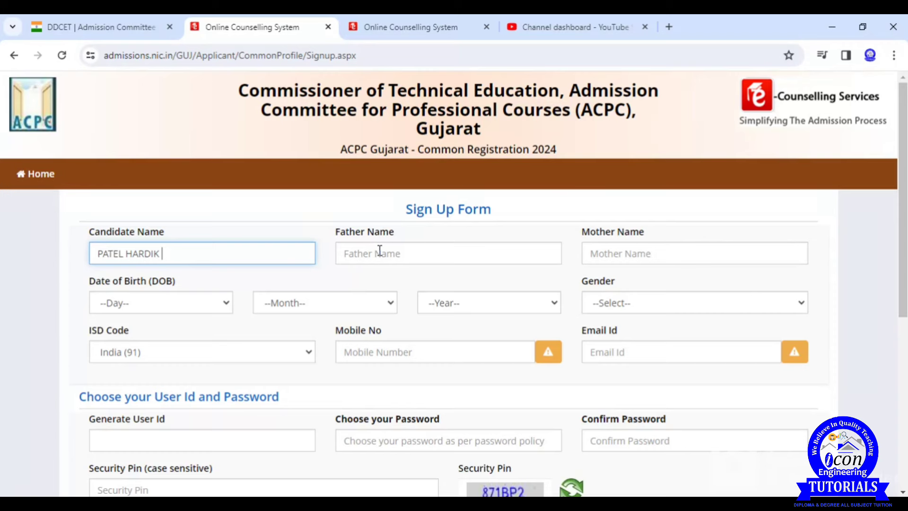
Enter the father's name and the mother's name on the sign-up form.
left_click(379, 252)
type("SHA")
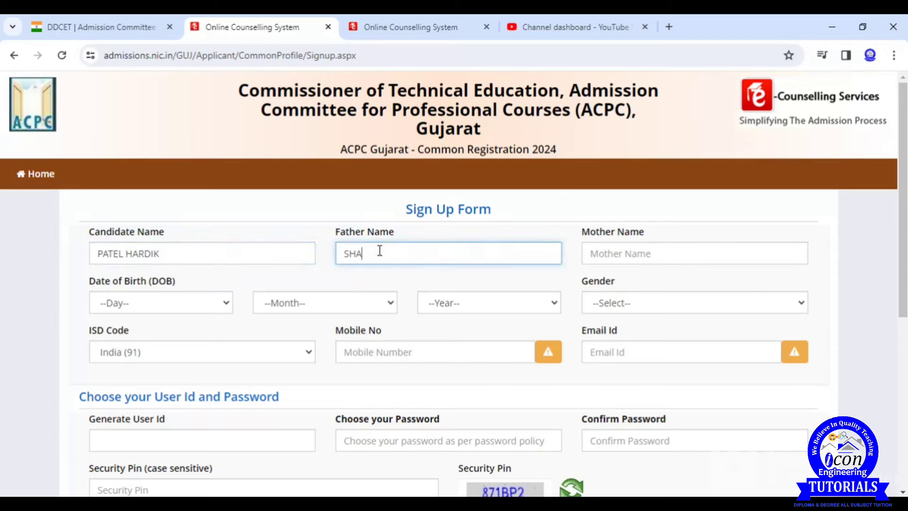
type("NTILAL")
left_click(675, 248)
type("PRAVINABEN")
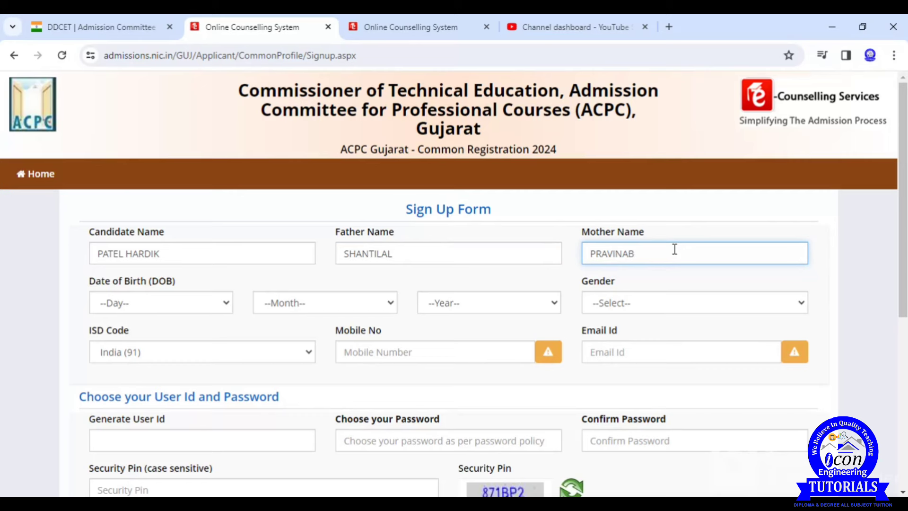
left_click(223, 303)
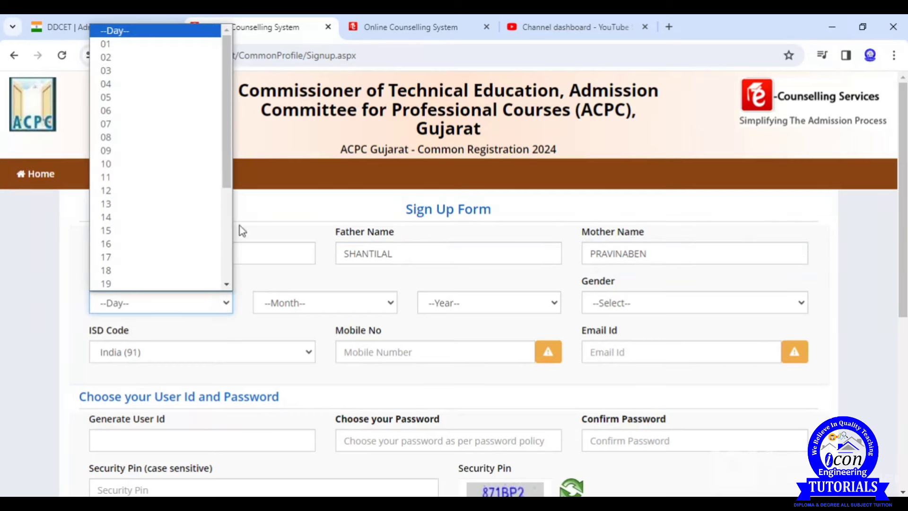
left_click_drag(227, 176, 229, 228)
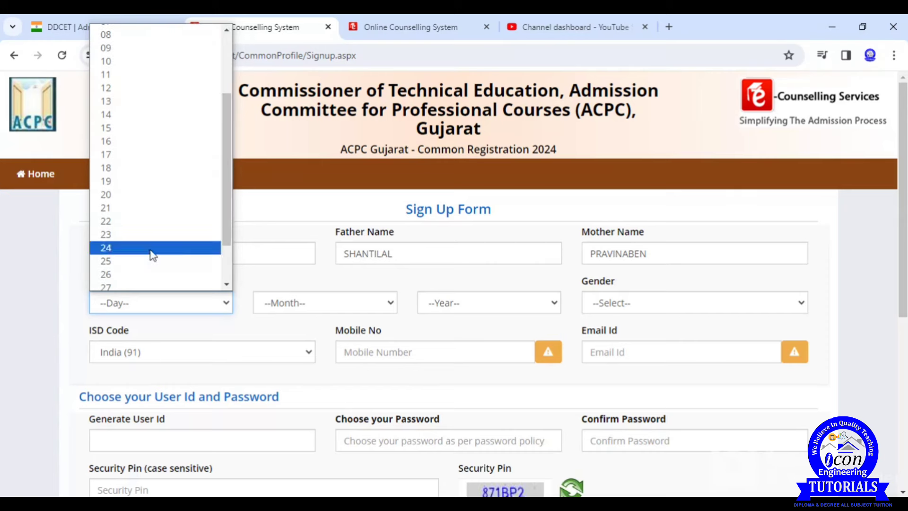
left_click(142, 254)
left_click(344, 313)
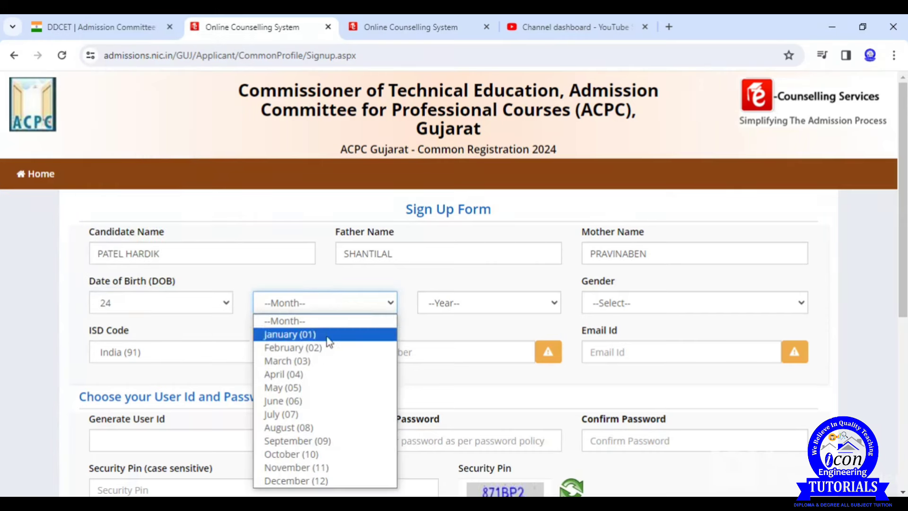
left_click(308, 374)
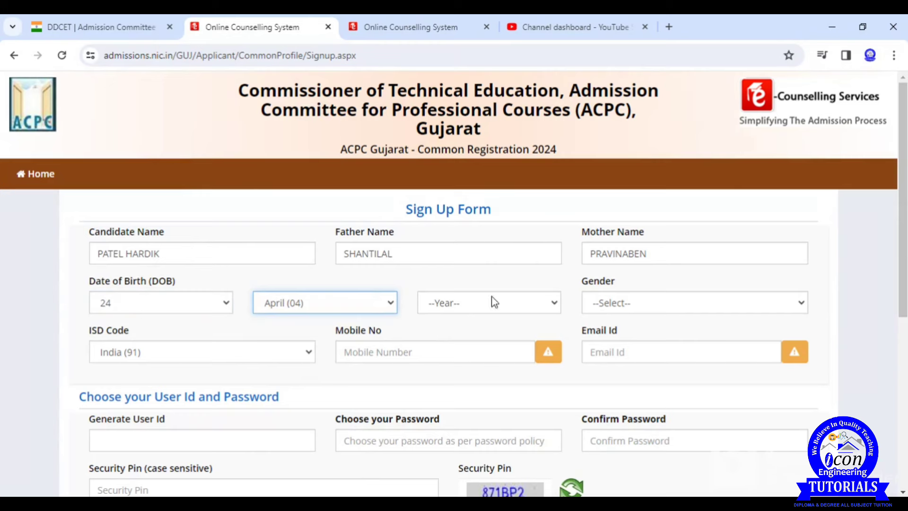
left_click(492, 300)
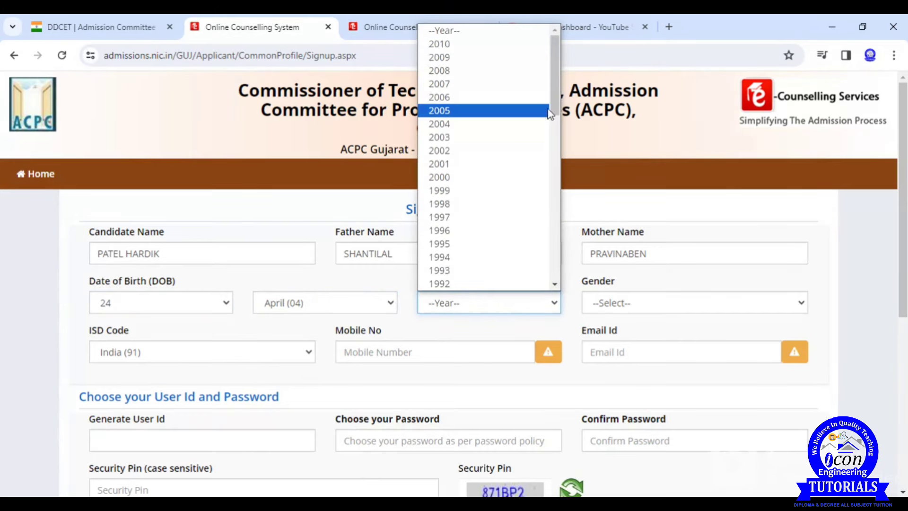
left_click_drag(552, 103, 557, 126)
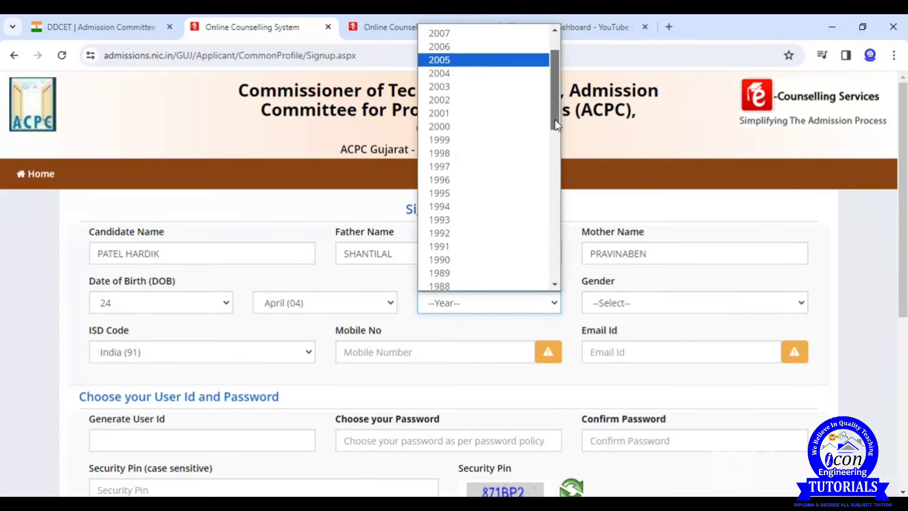
left_click(457, 245)
left_click(613, 305)
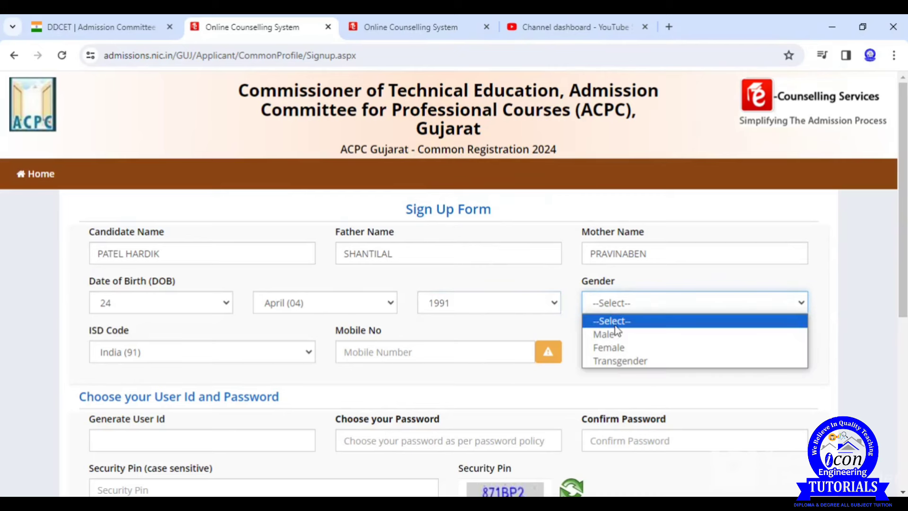
left_click(615, 336)
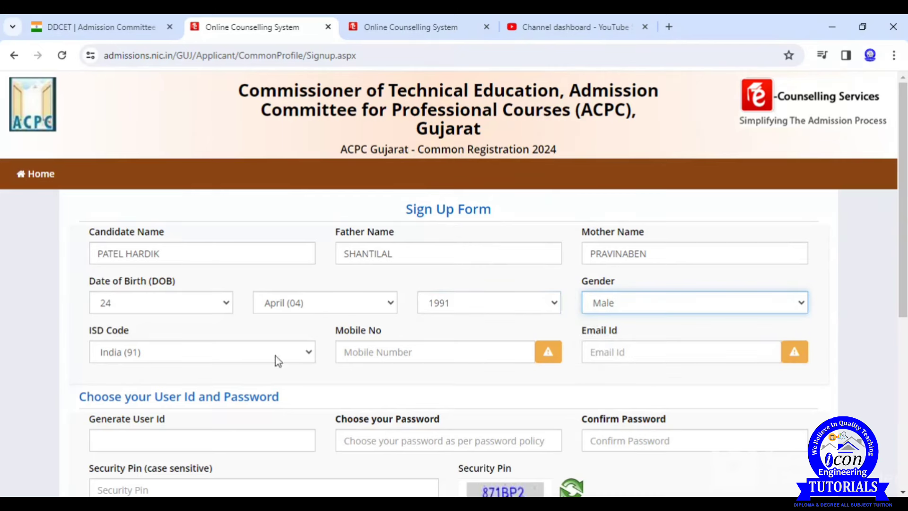
Type the candidate's mobile number into Mobile No and e-mail address into Email Id.
left_click(384, 351)
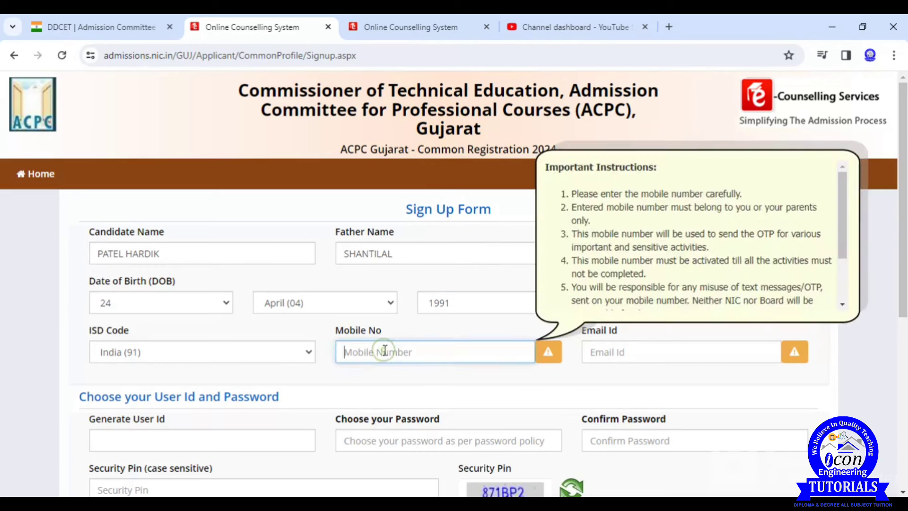
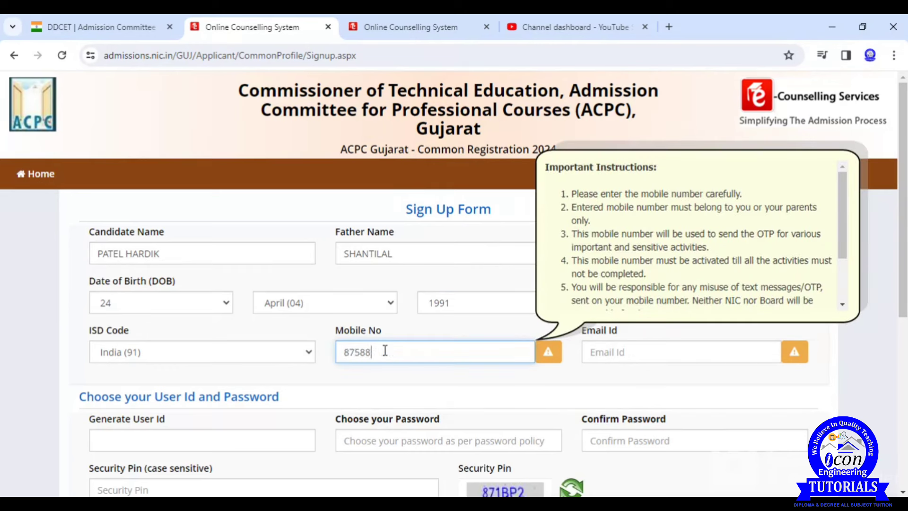
left_click(616, 352)
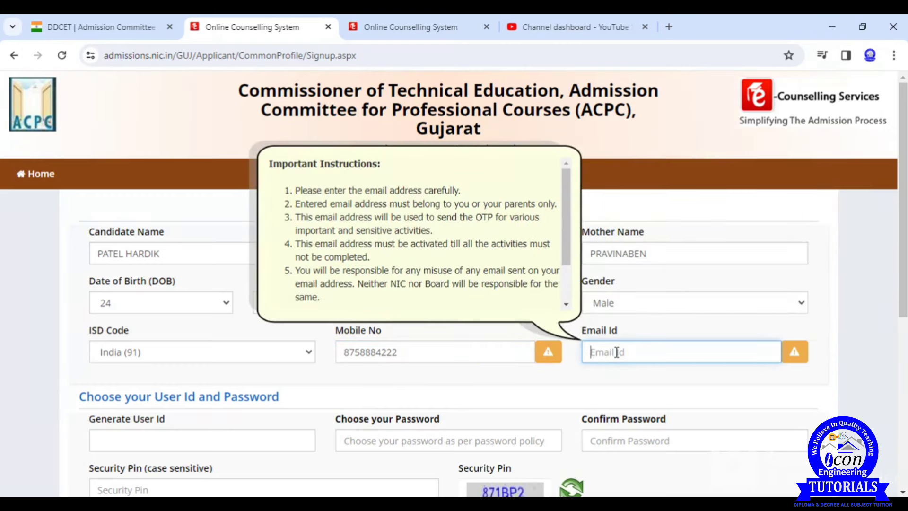
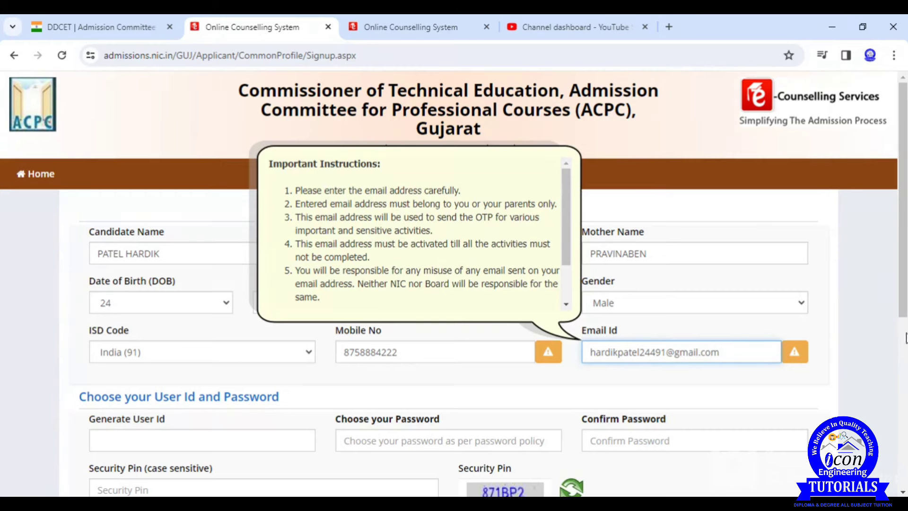
left_click_drag(906, 289, 906, 364)
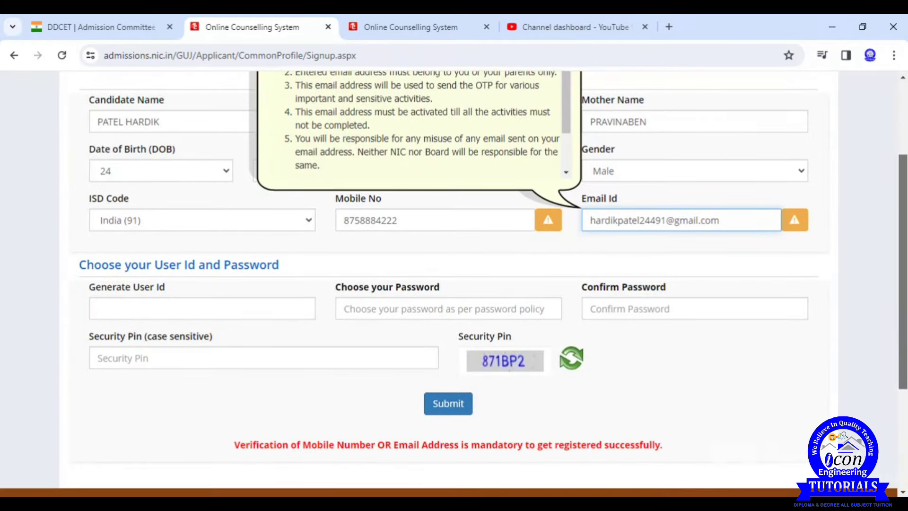
Enter the chosen user ID in the Generate User Id field, correcting a typo.
left_click(217, 311)
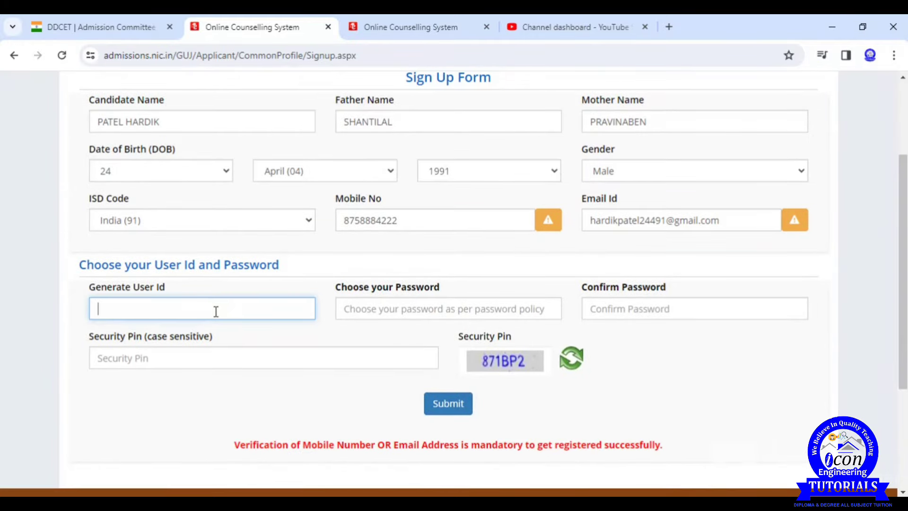
type("hardik24491")
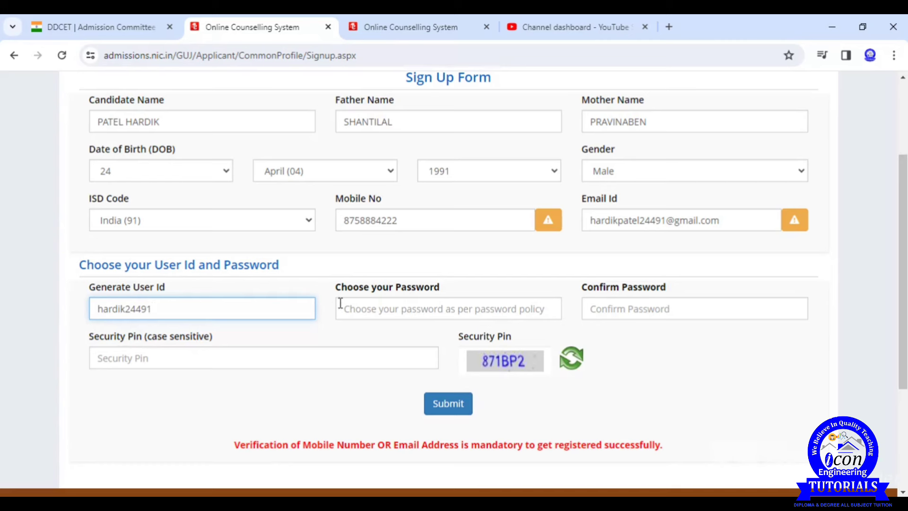
Enter the account password in Choose your Password and Confirm Password.
left_click(366, 309)
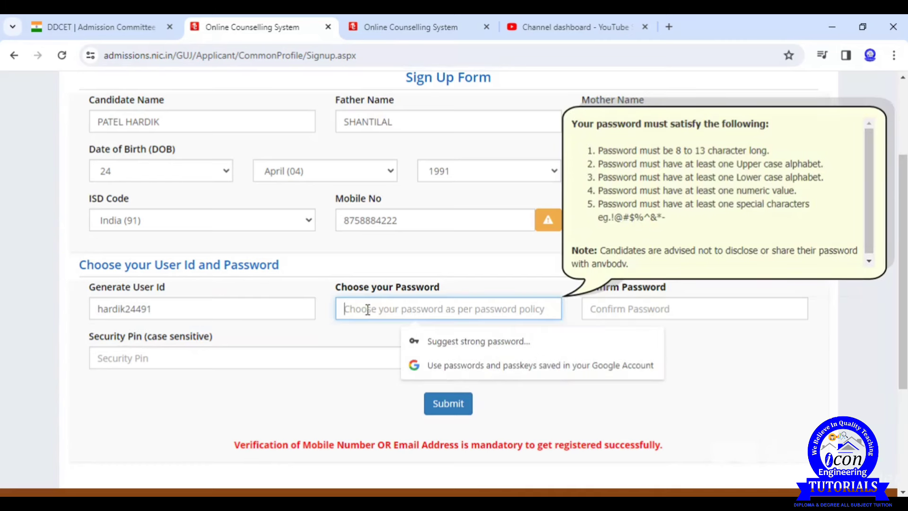
left_click(604, 308)
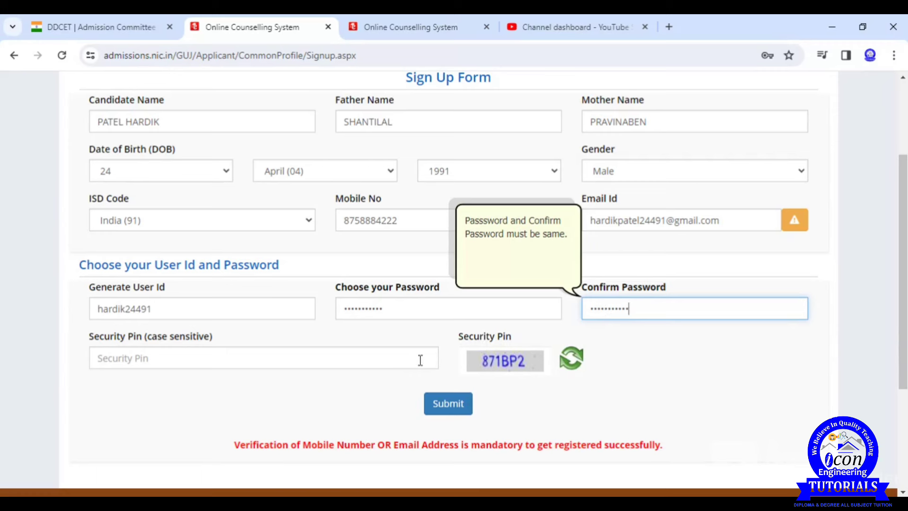
Type the security pin shown on the form, fixing a wrong character.
left_click(402, 359)
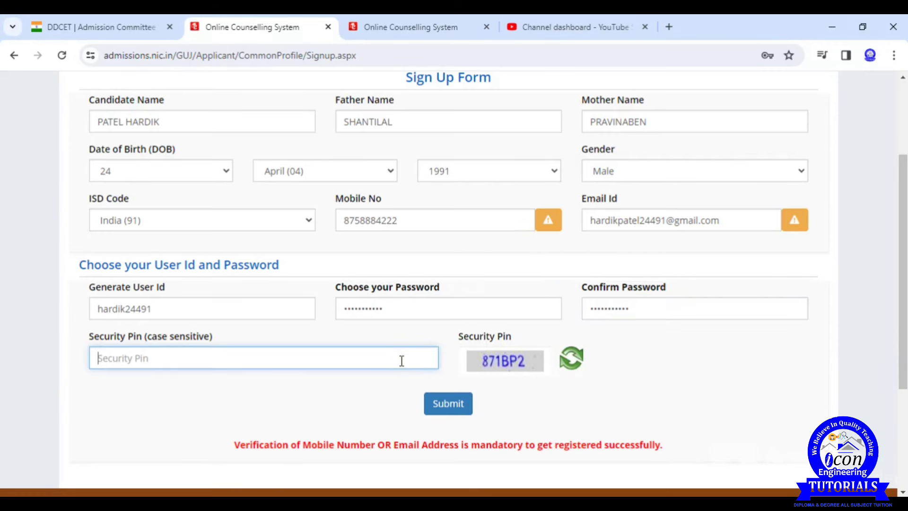
type("871BP2")
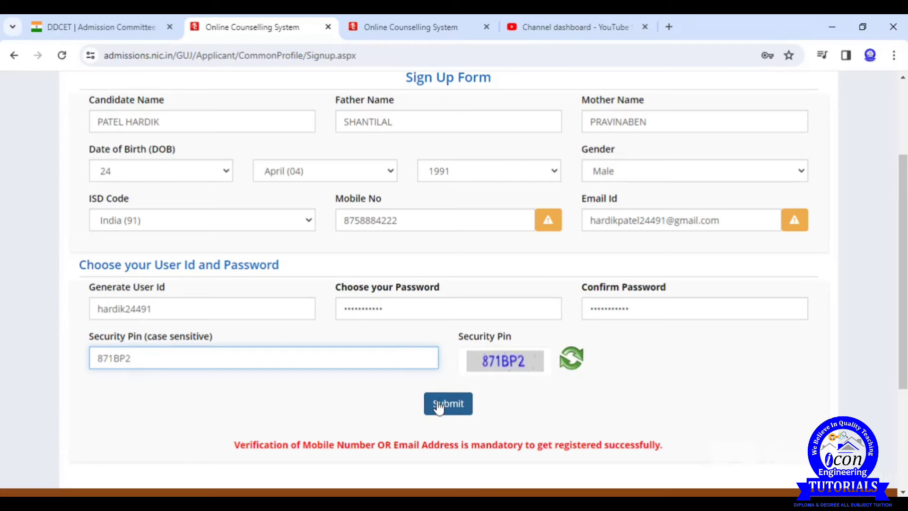
Submit the completed sign-up form to bring up the final-submit confirmation.
scroll(902, 322, "up", 1)
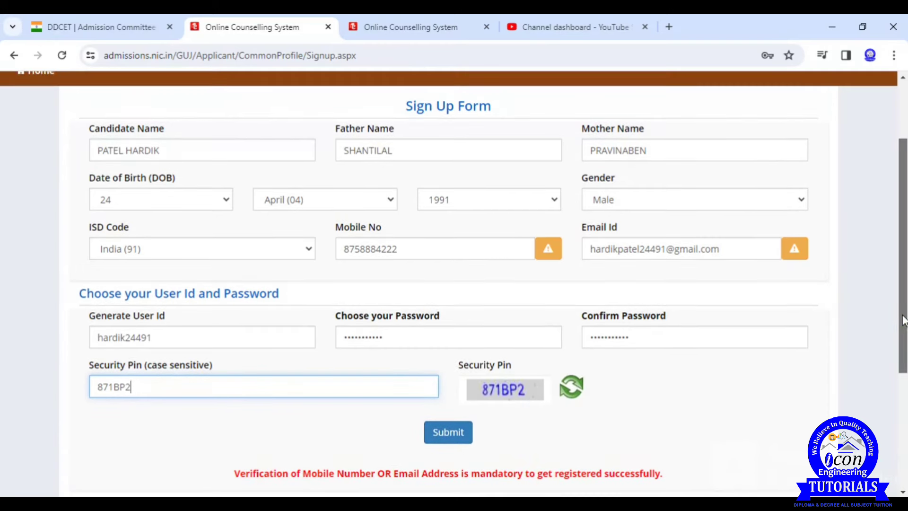
scroll(903, 321, "down", 3)
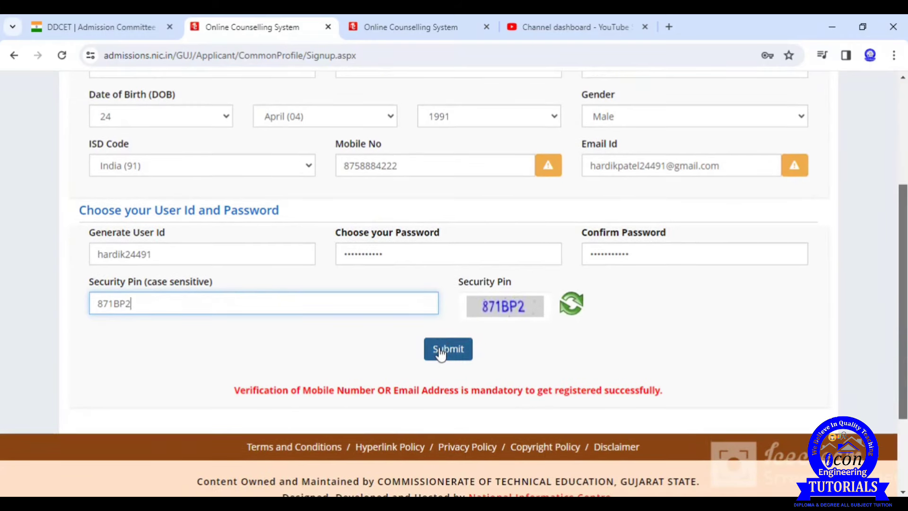
left_click(441, 348)
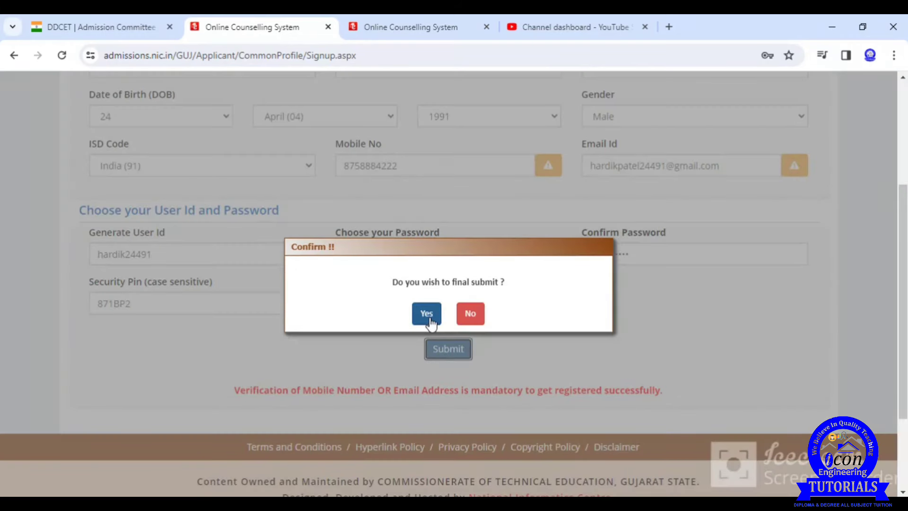
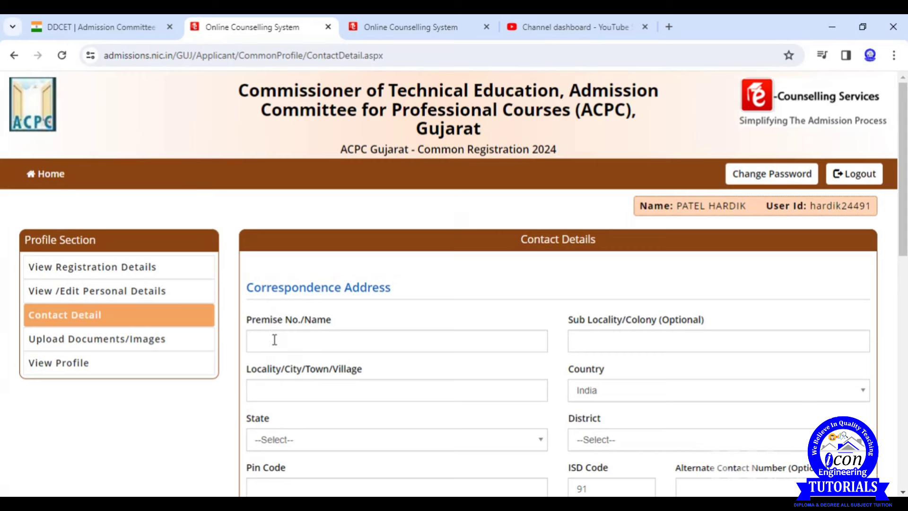
Enter premise 'HiMATNGAR', fill locality and pin code, and choose SABARKANTHA as the district.
left_click(274, 341)
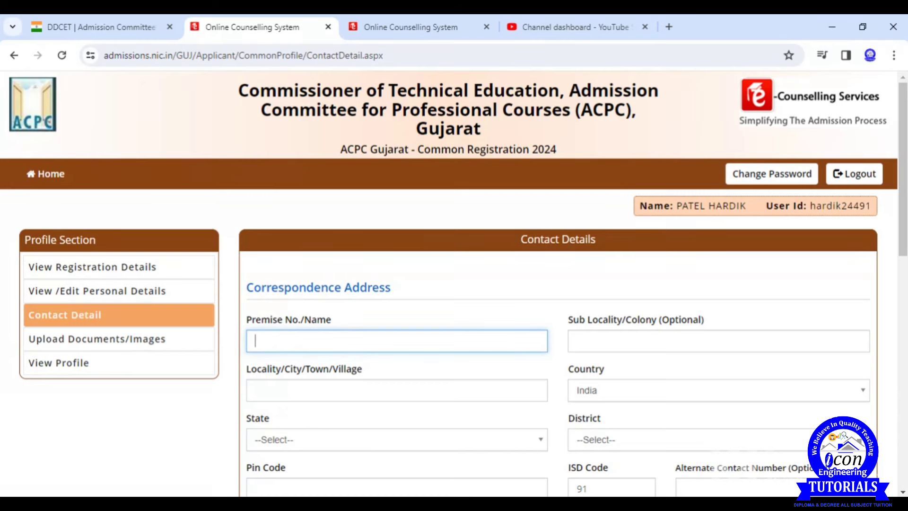
scroll(414, 255, "down", 2)
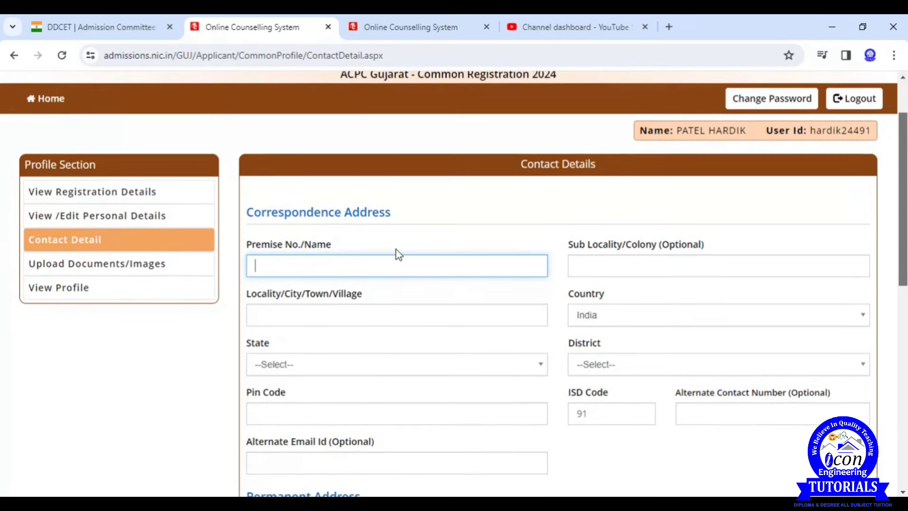
type("HiMATNGAR")
left_click(381, 311)
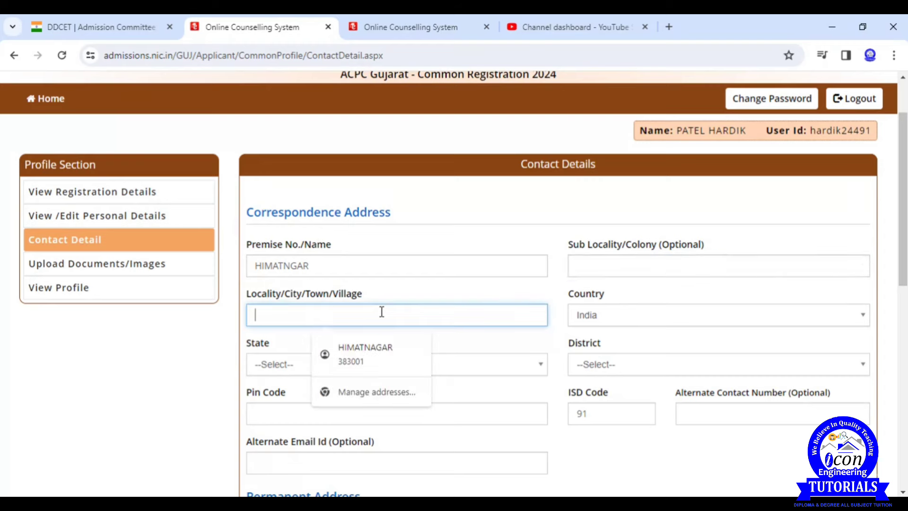
left_click(368, 353)
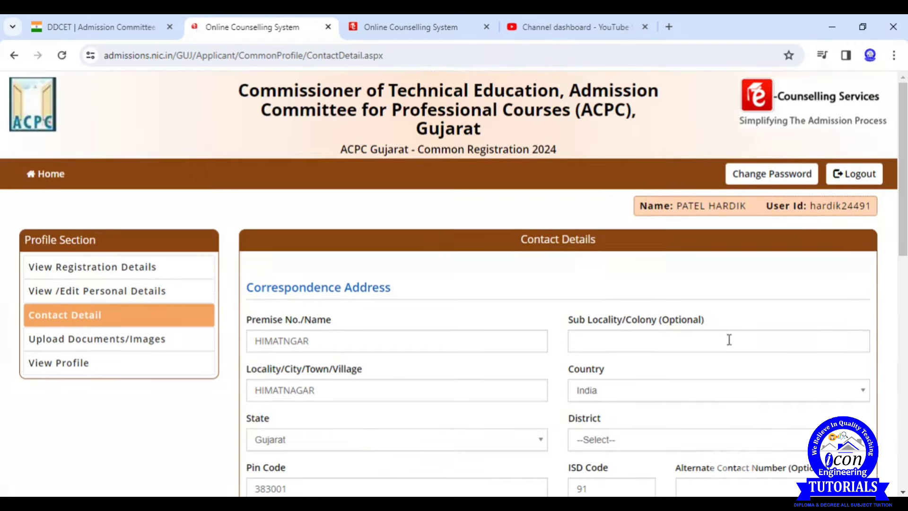
scroll(729, 339, "down", 3)
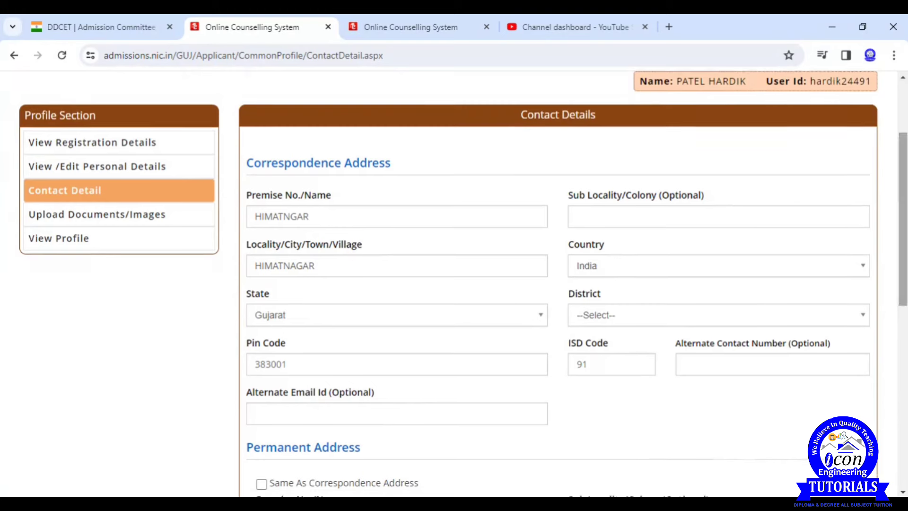
left_click(712, 316)
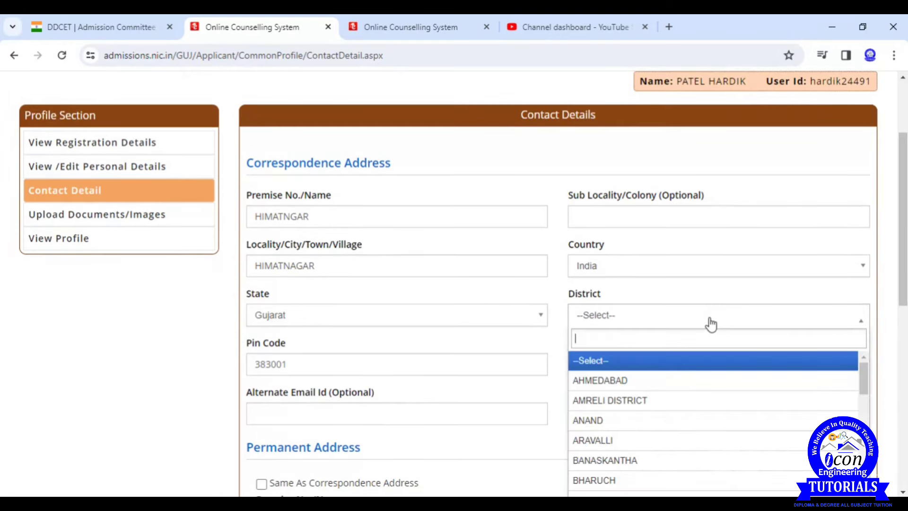
type("S")
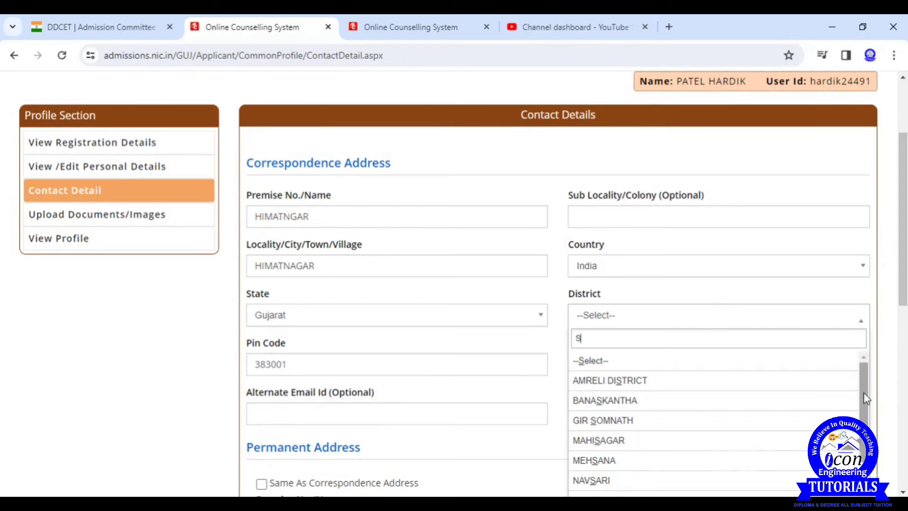
scroll(864, 407, "down", 1)
scroll(866, 419, "down", 2)
left_click(730, 439)
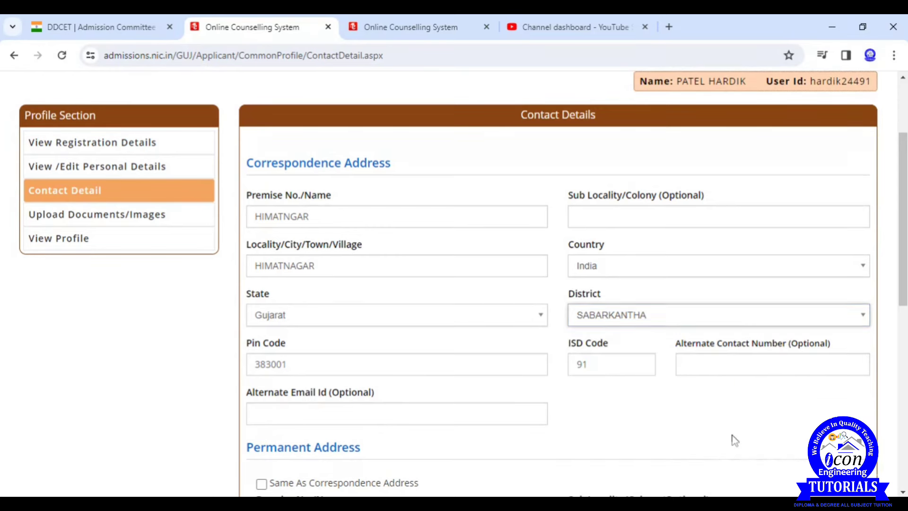
Make the permanent address the same as the correspondence address and save the contact details.
scroll(898, 318, "down", 2)
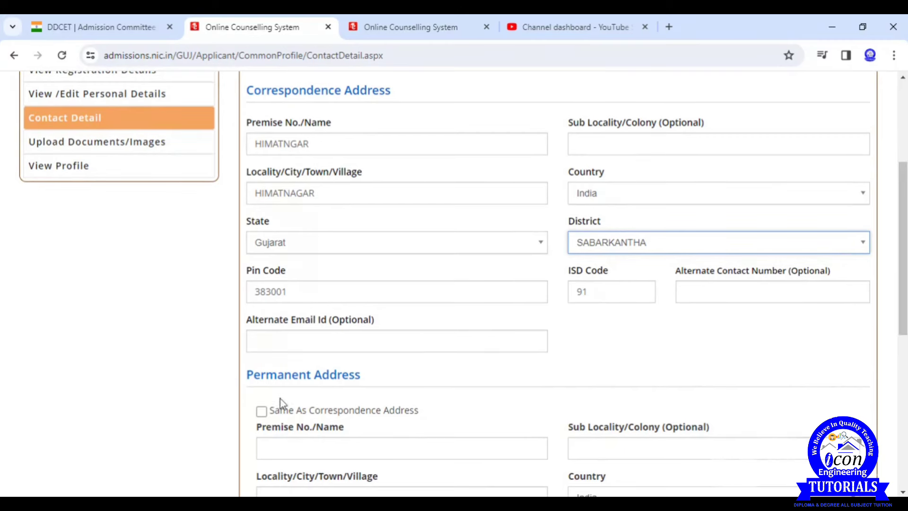
left_click(261, 411)
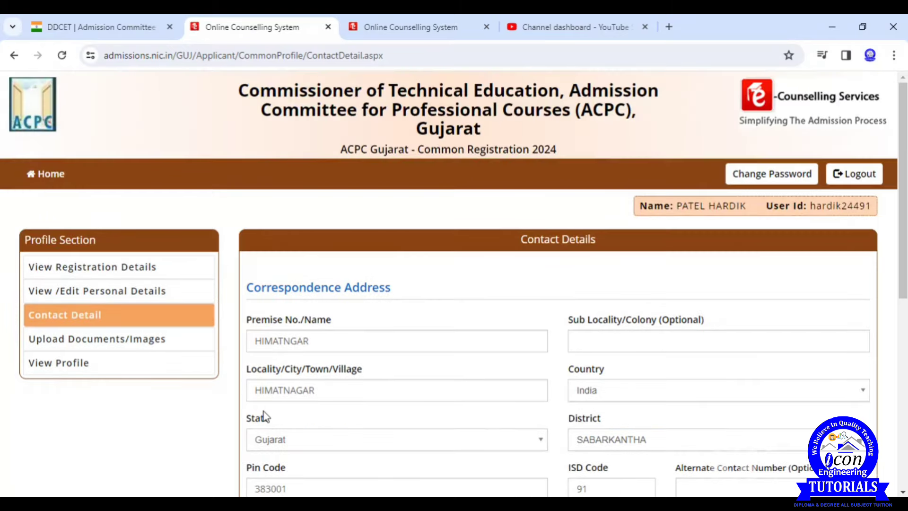
scroll(779, 296, "down", 4)
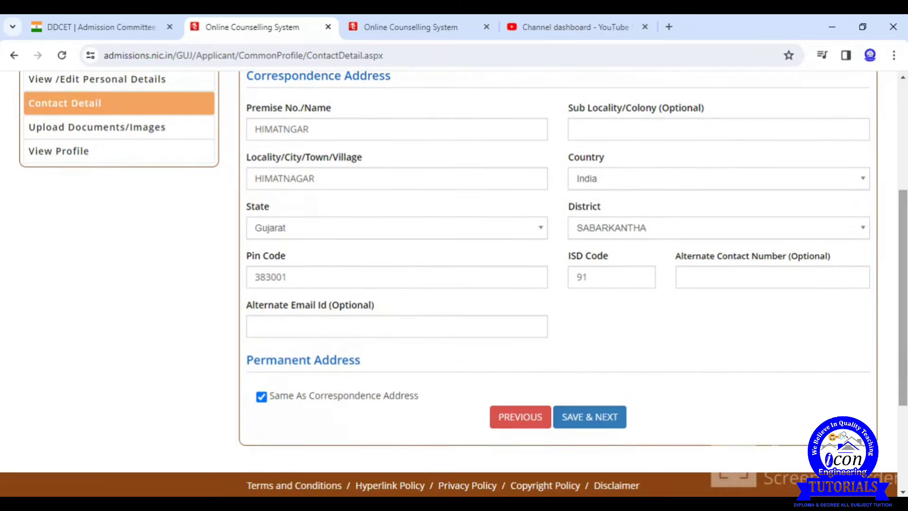
left_click(592, 418)
left_click(426, 321)
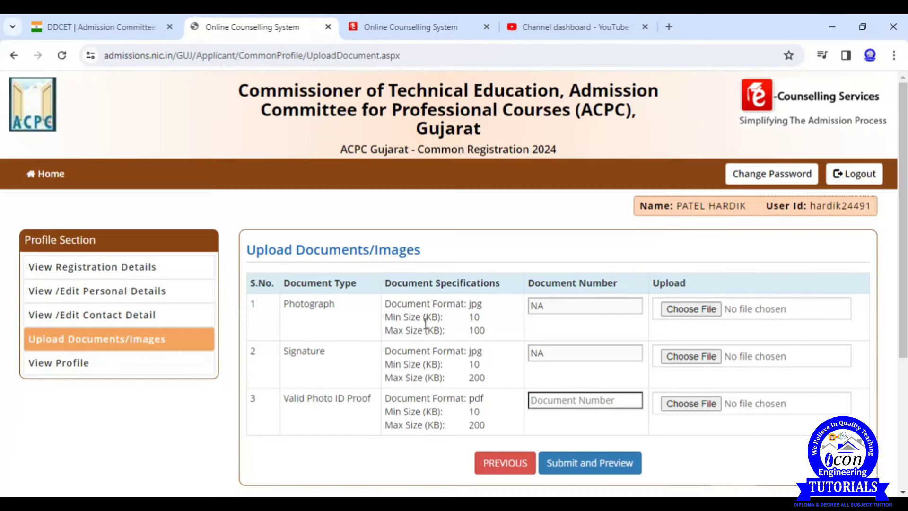
Upload PHOTO as the photograph and SIG as the signature image.
scroll(454, 282, "down", 1)
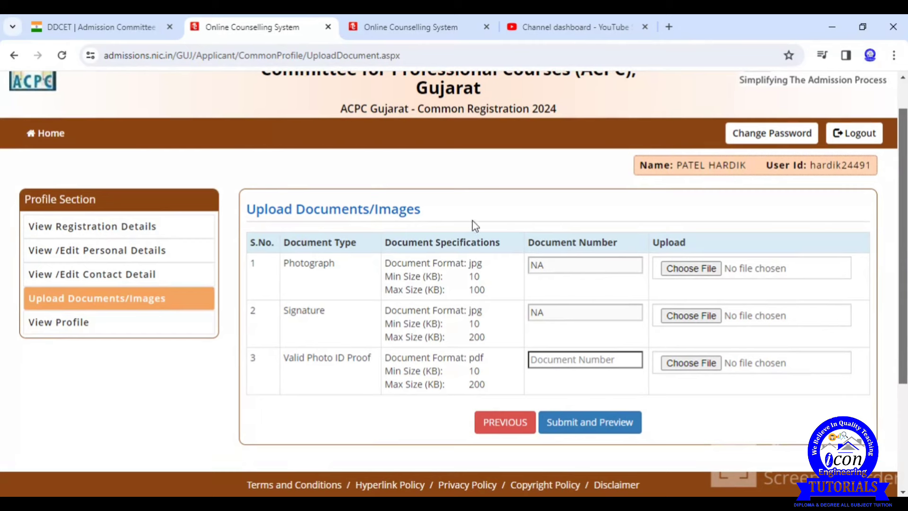
left_click(705, 269)
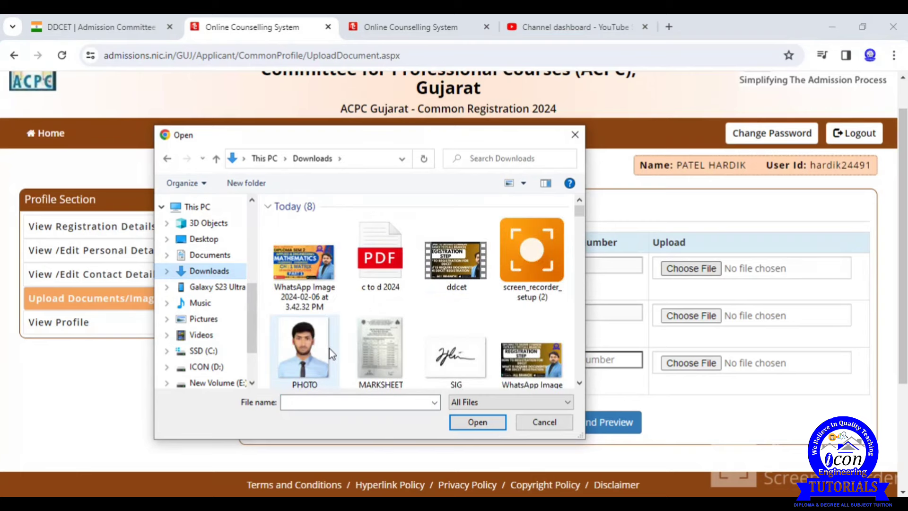
left_click(329, 348)
left_click(477, 422)
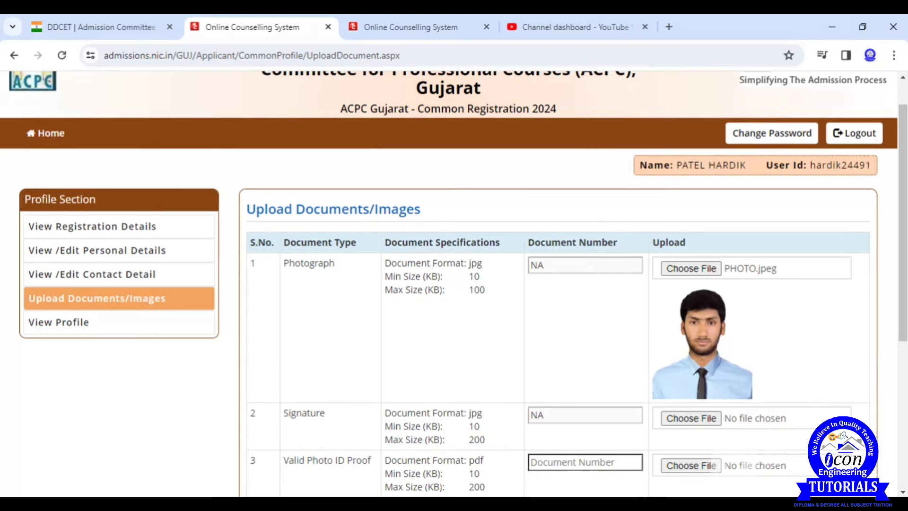
scroll(619, 367, "down", 2)
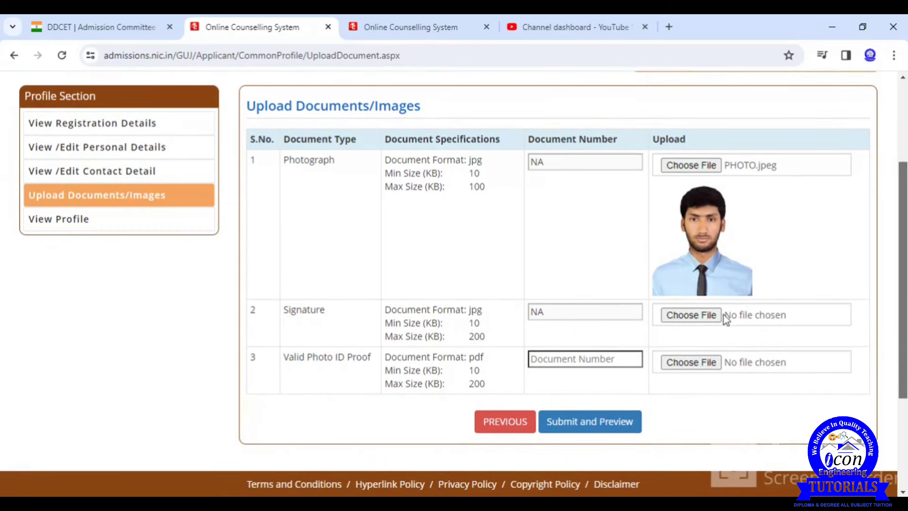
left_click(702, 316)
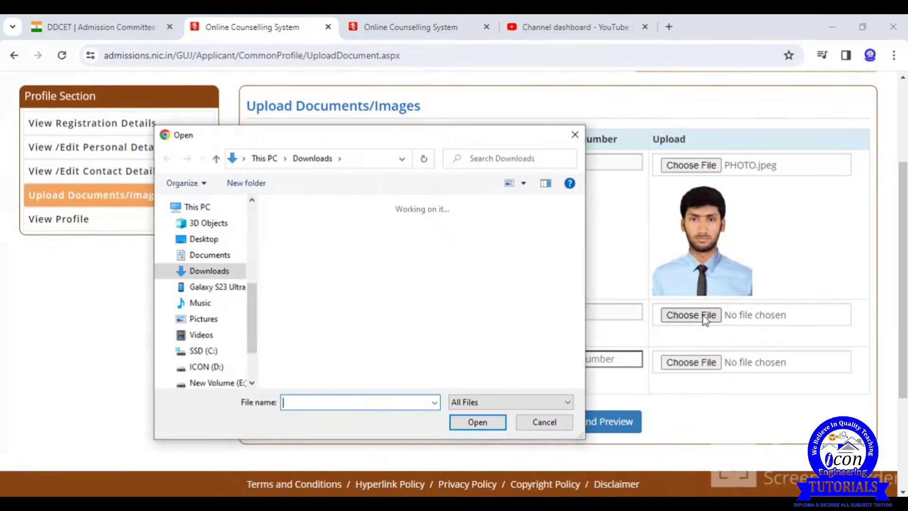
double_click(336, 283)
Try attaching MARKSHEET as photo ID proof and dismiss the invalid-PDF warning.
scroll(614, 331, "down", 1)
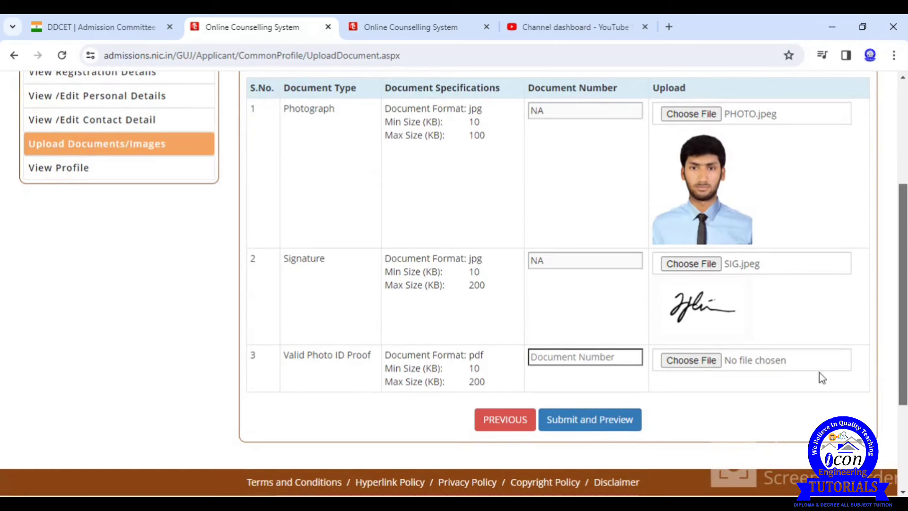
left_click(695, 362)
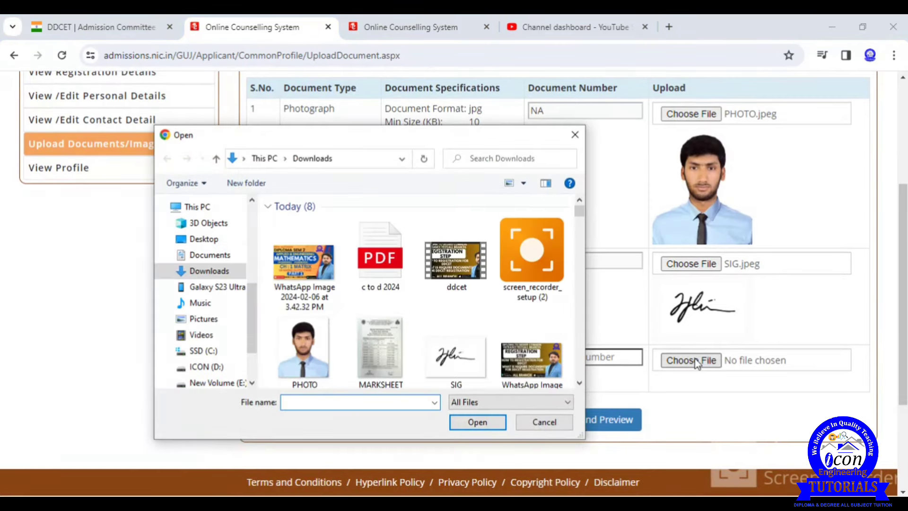
left_click(386, 343)
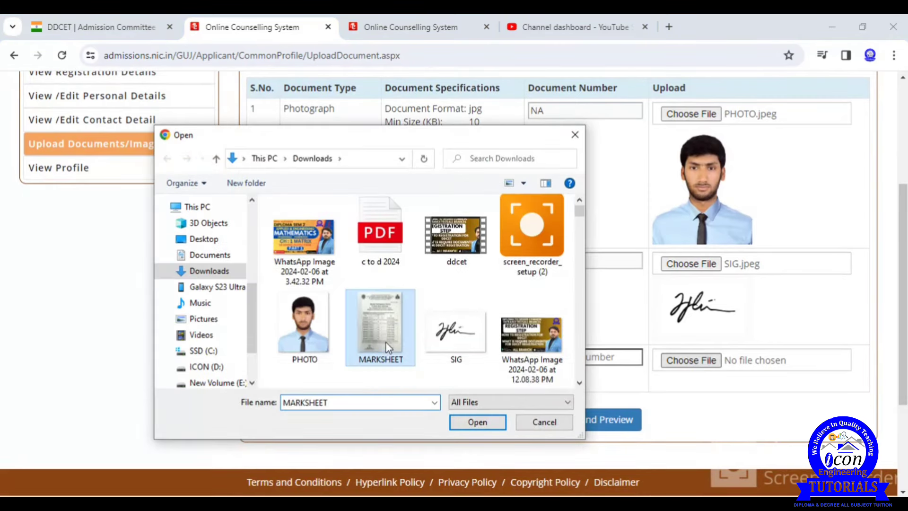
left_click(484, 421)
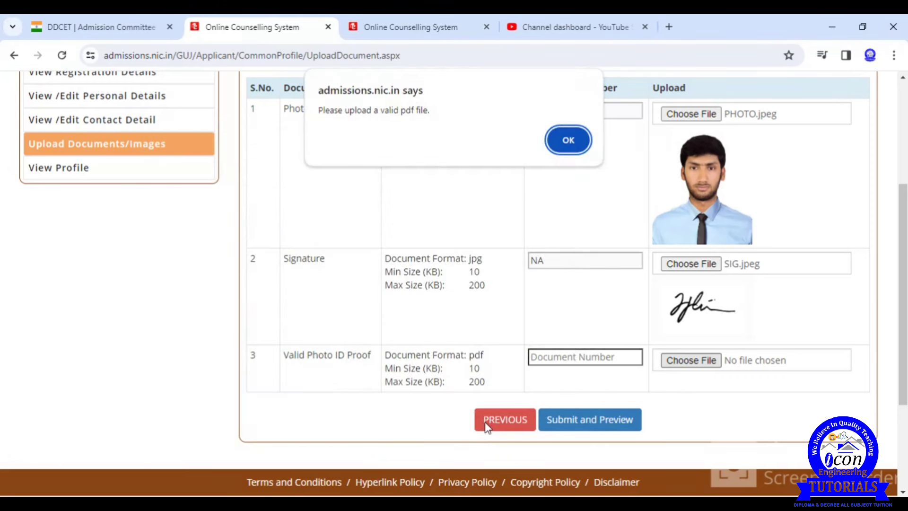
left_click(560, 141)
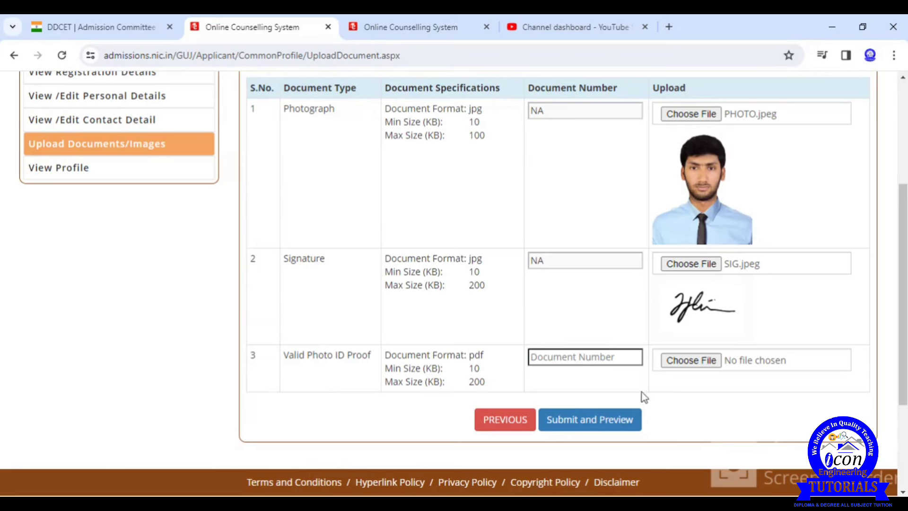
Attach 'c to d 2024.pdf' as the Valid Photo ID Proof.
left_click(673, 364)
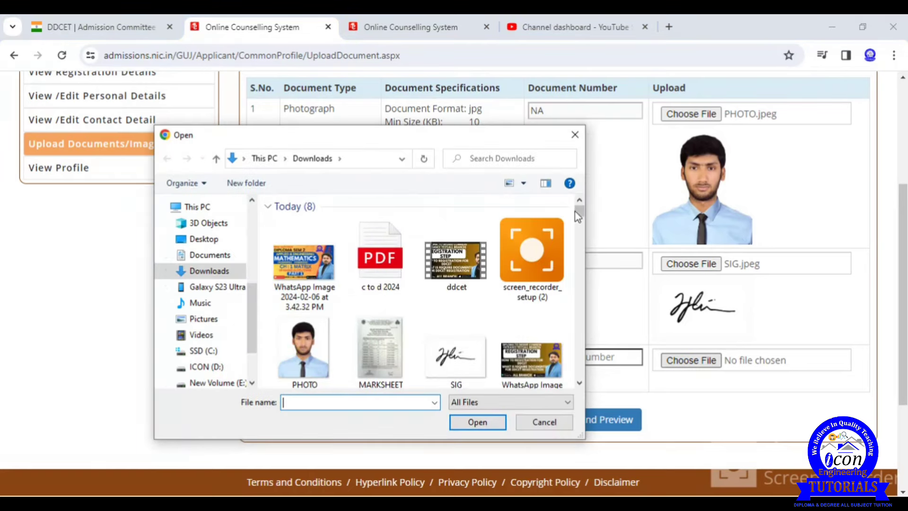
left_click(387, 256)
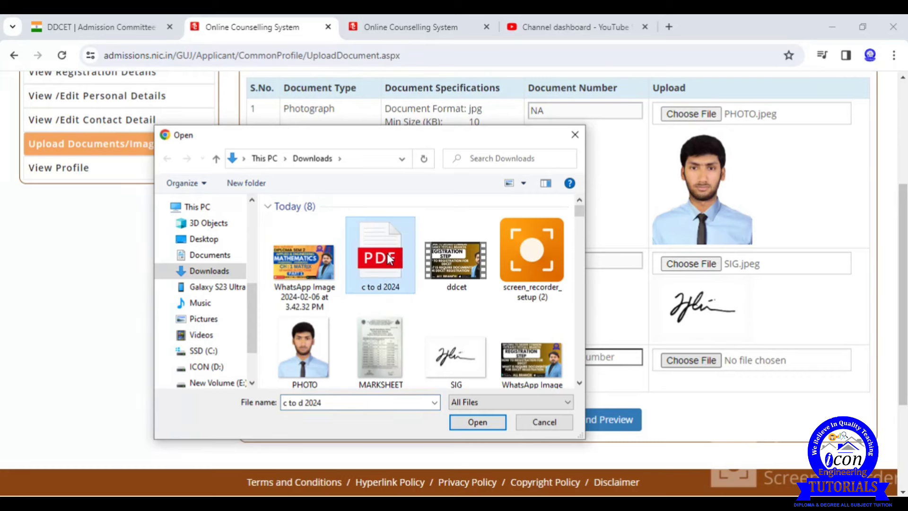
left_click(476, 421)
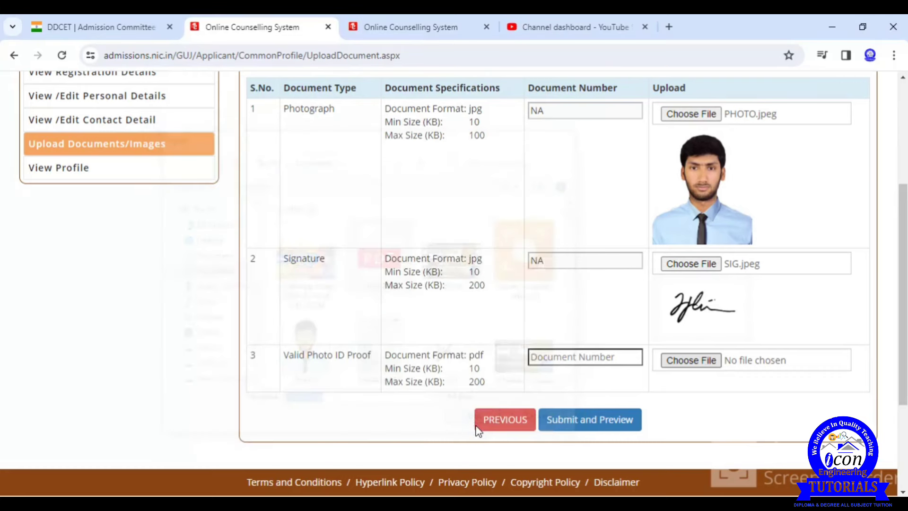
Enter photo ID document number 1 and submit the documents for preview.
left_click(591, 428)
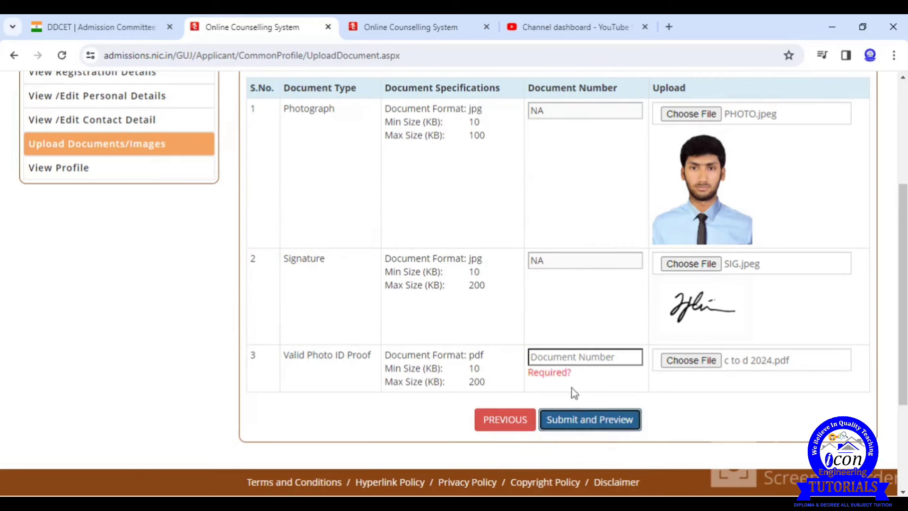
left_click(566, 361)
type("1")
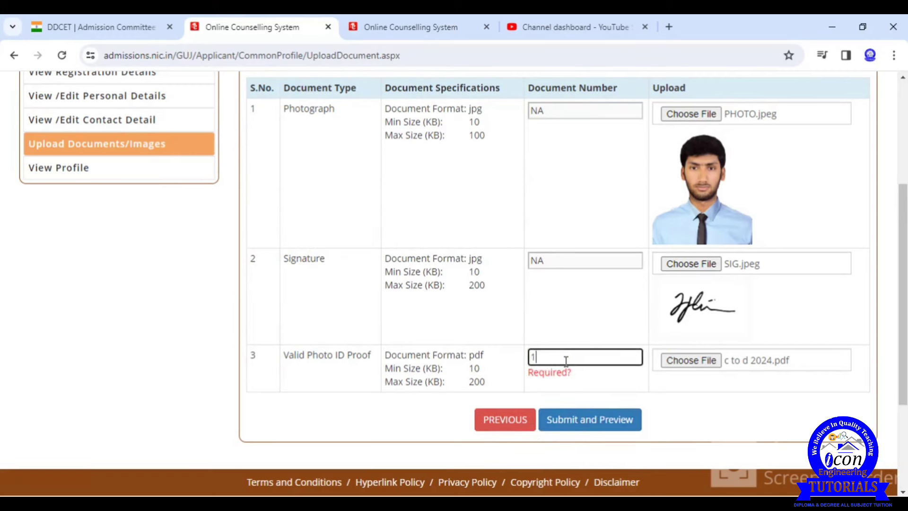
left_click(586, 423)
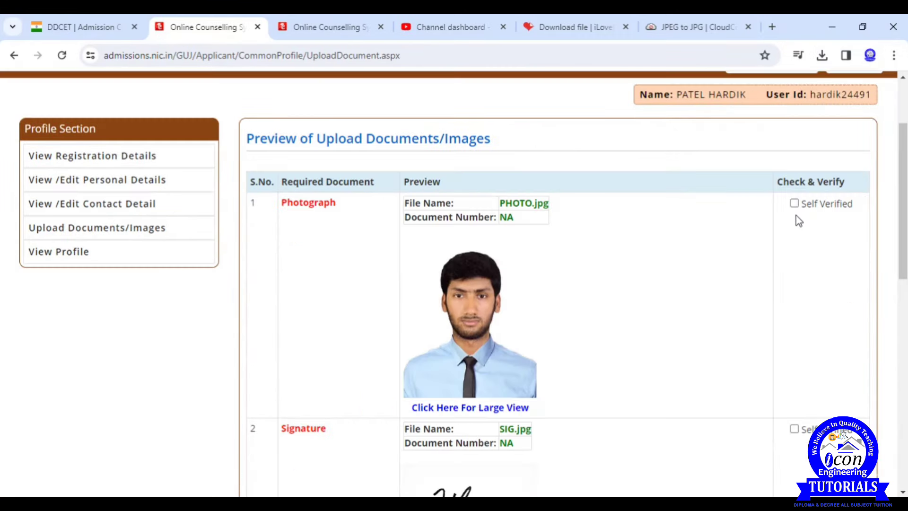
Tick Self Verified for the photograph, signature and photo ID proof, then save and confirm.
left_click(796, 202)
left_click_drag(903, 243, 903, 307)
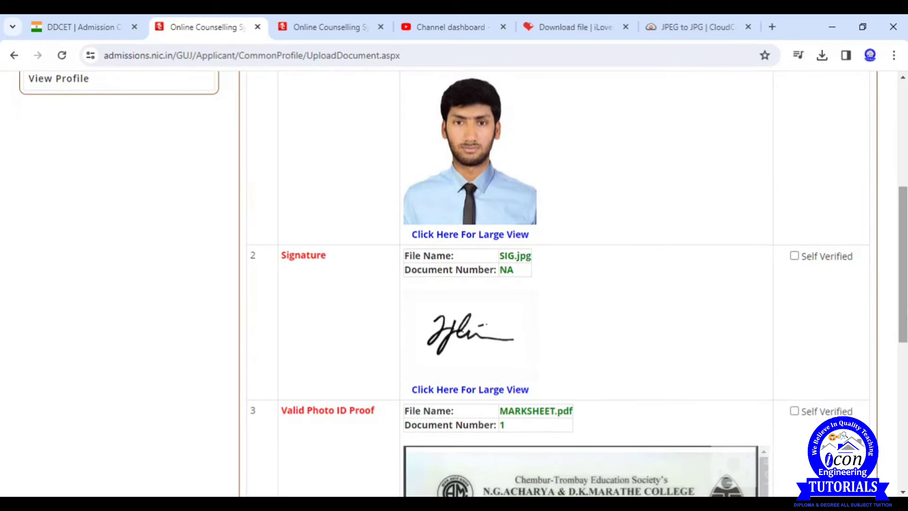
left_click(796, 256)
left_click(794, 411)
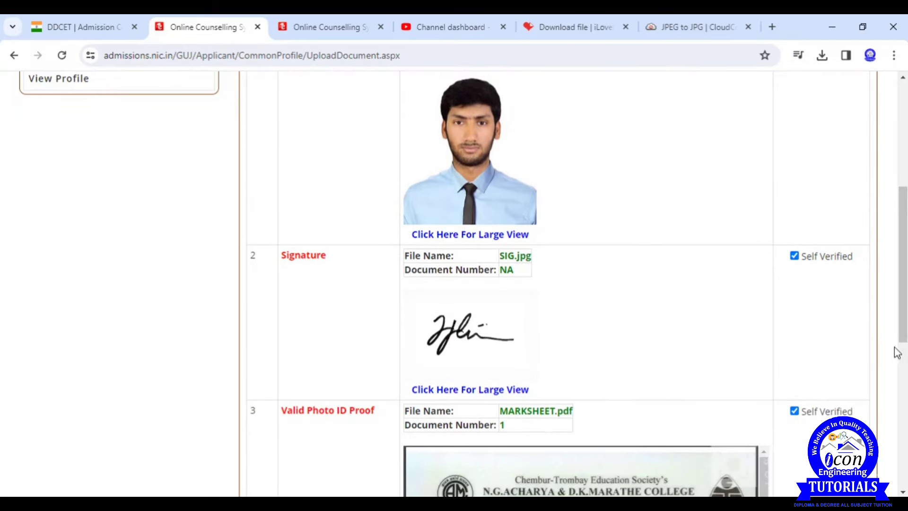
left_click_drag(903, 349, 903, 493)
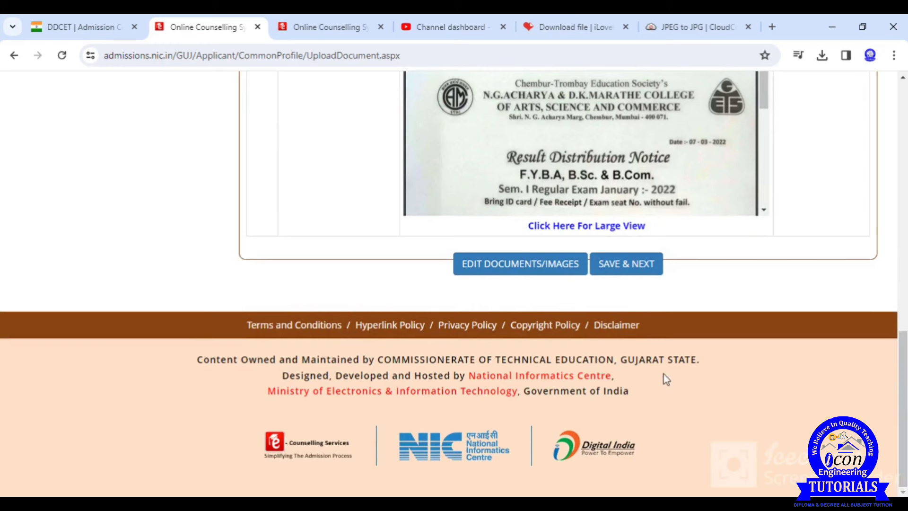
left_click(614, 277)
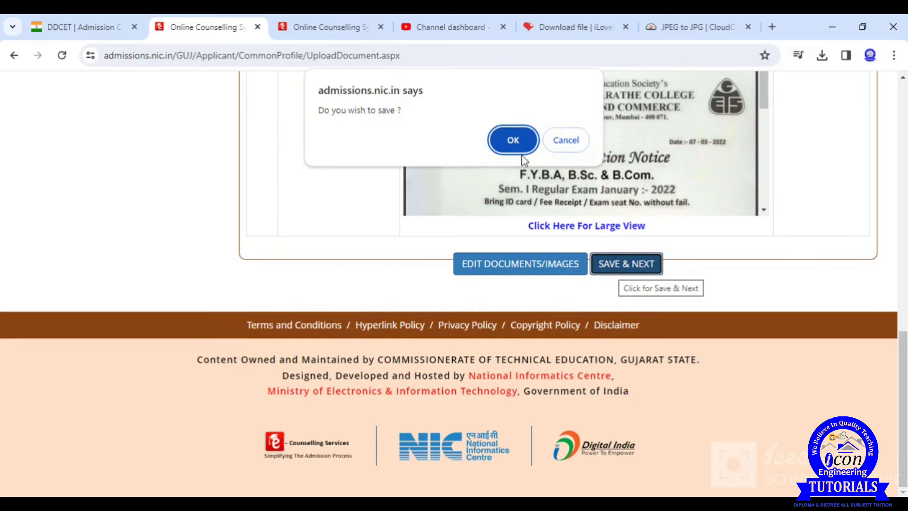
left_click(515, 144)
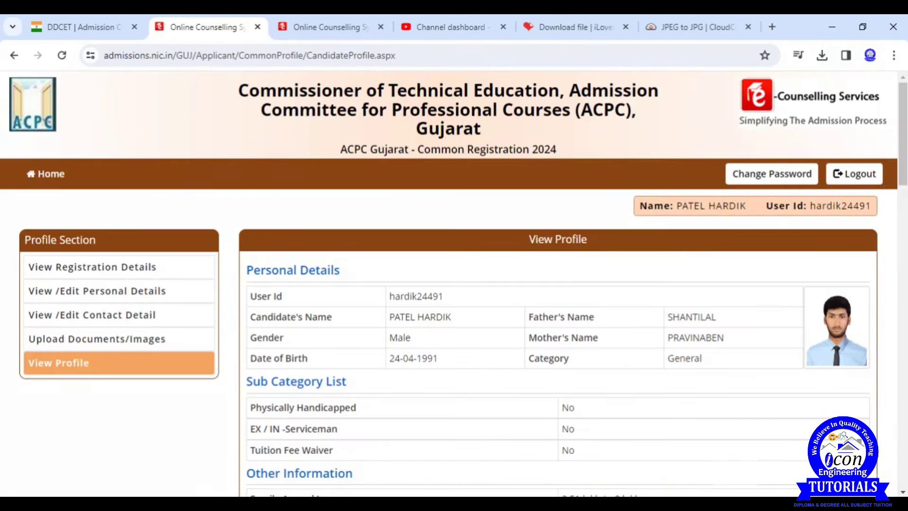
Scroll through the View Profile page and return to the Dashboard with Home.
left_click_drag(906, 153, 906, 402)
scroll(558, 284, "up", 5)
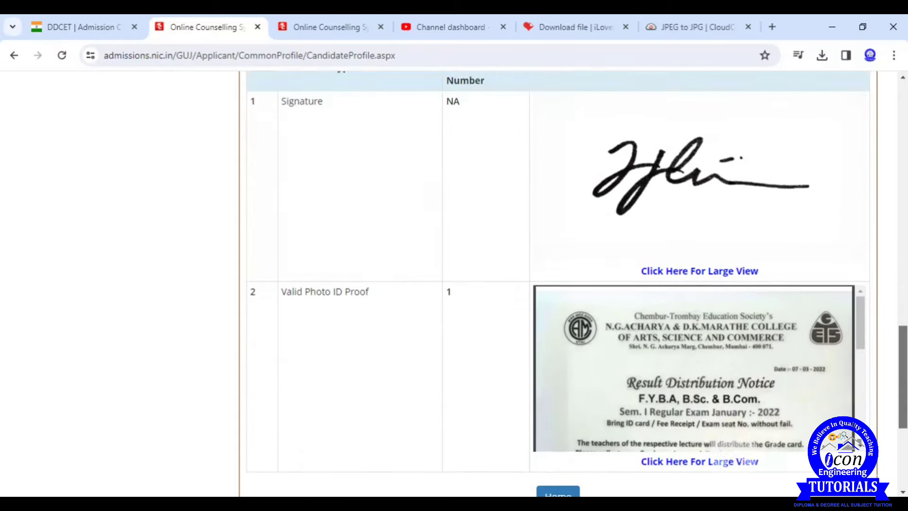
scroll(559, 284, "down", 5)
scroll(776, 441, "down", 1)
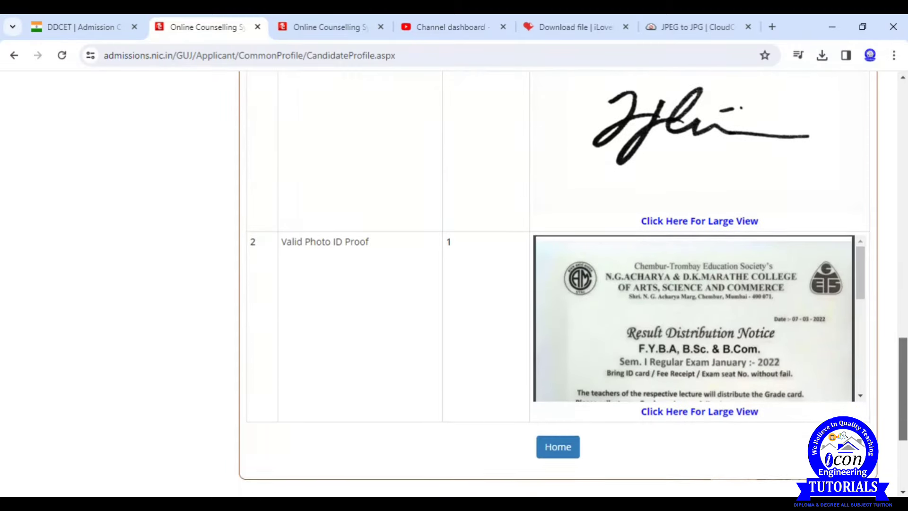
left_click(558, 441)
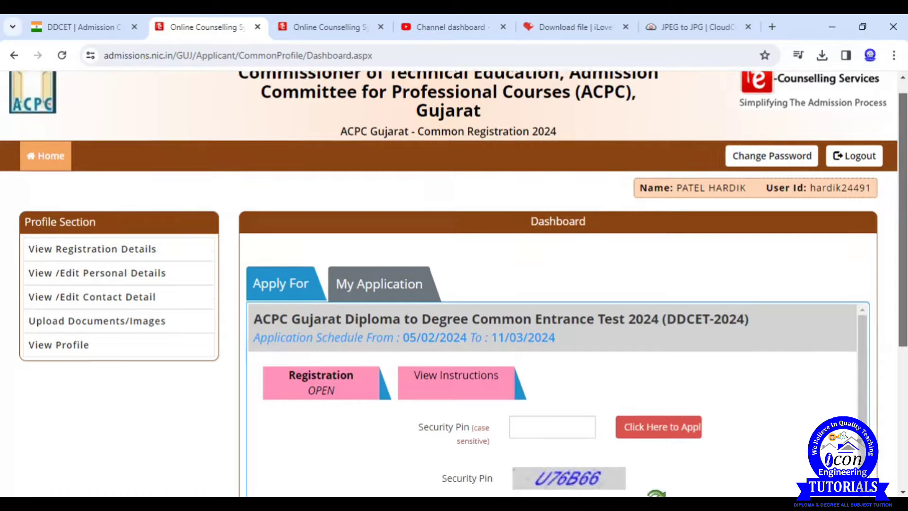
scroll(348, 258, "down", 1)
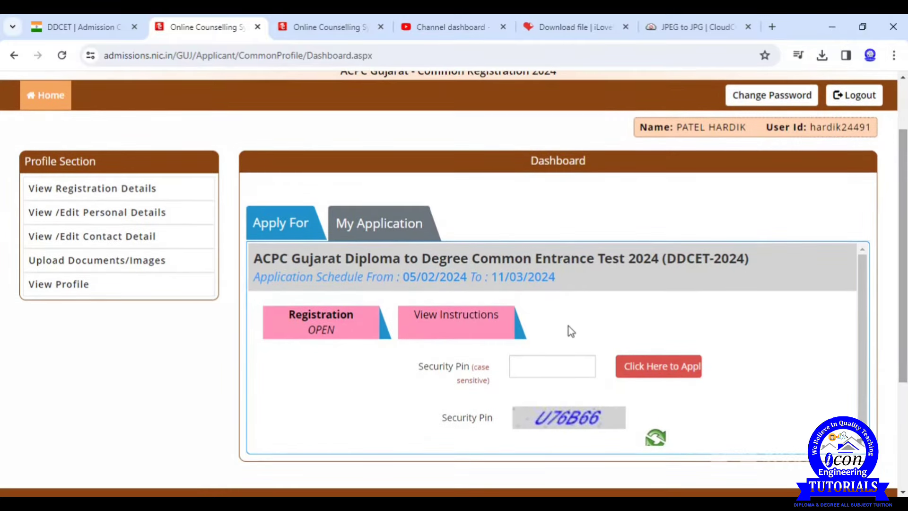
Enter the captcha as Security Pin and apply for DDCET-2024, confirming with Proceed.
left_click(548, 368)
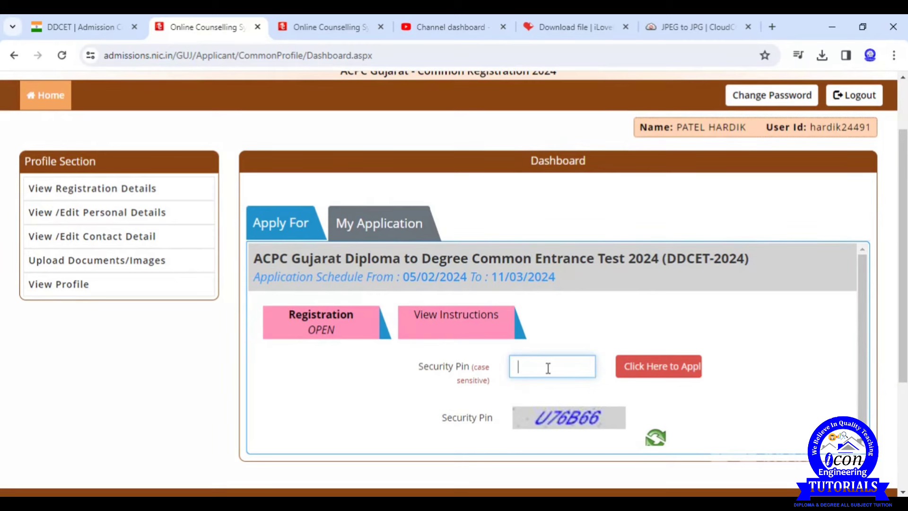
type("U76B66")
left_click(644, 372)
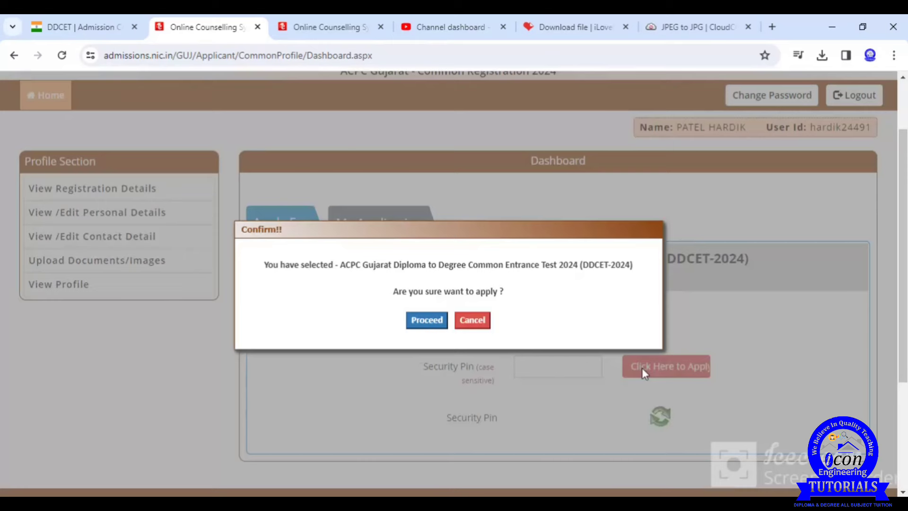
left_click(427, 322)
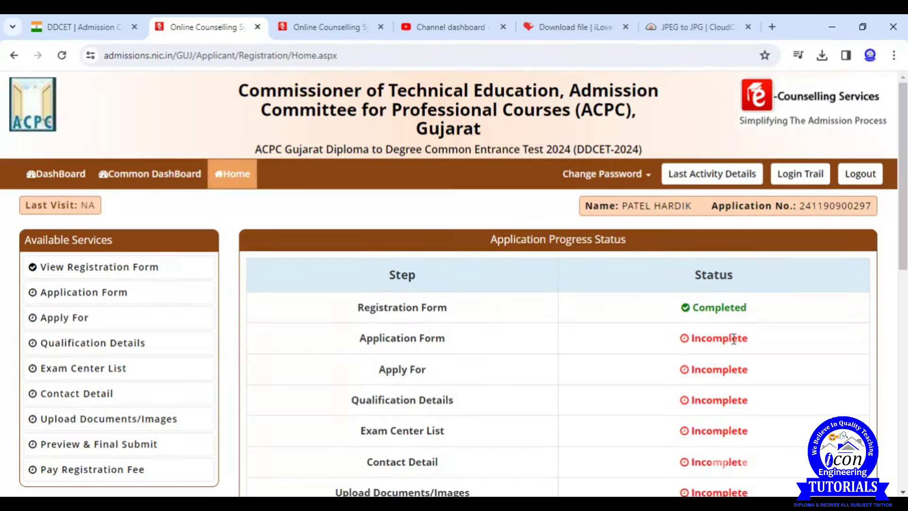
In the Application Form, set Physically Handicapped, Ex/IN-Serviceman and Tuition Fee Waiver to No, then save.
left_click(144, 298)
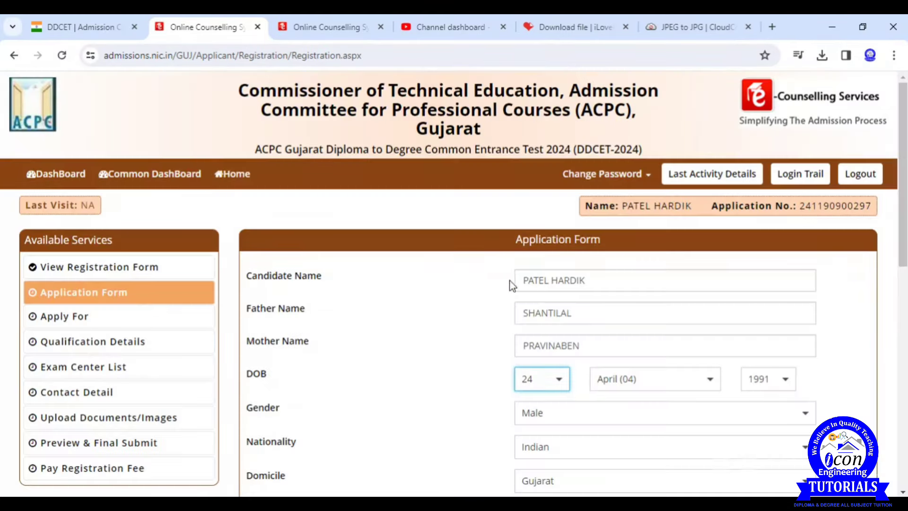
scroll(885, 320, "down", 6)
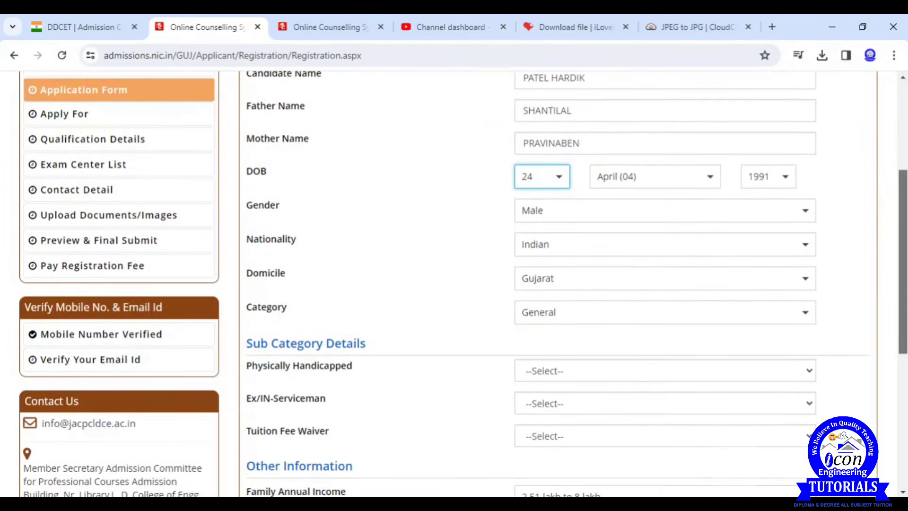
left_click(807, 299)
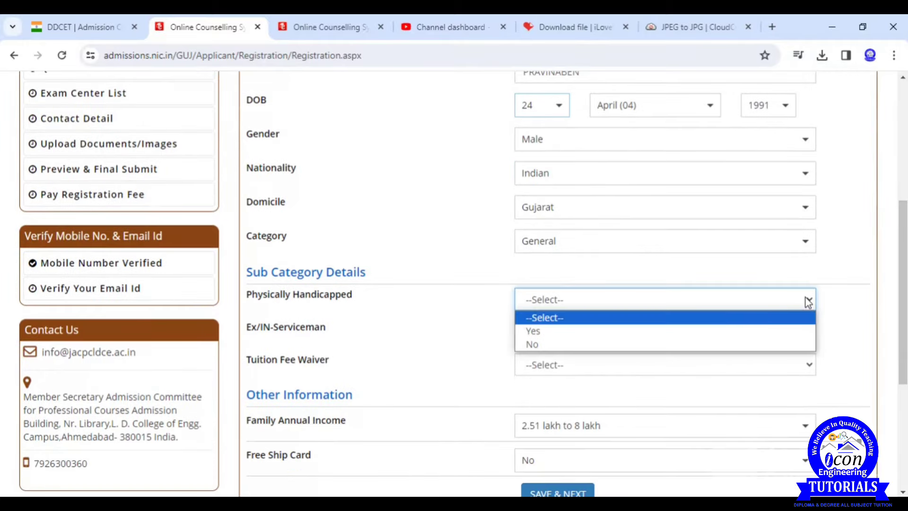
left_click(696, 346)
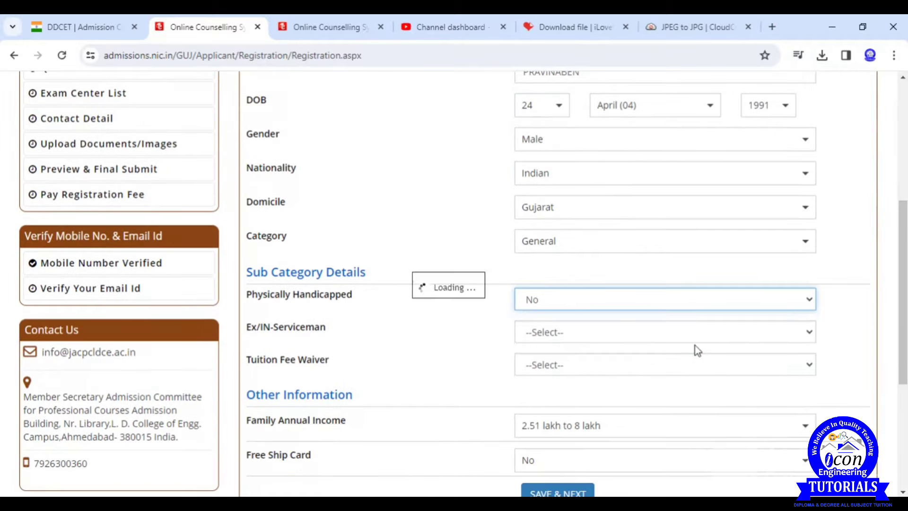
left_click(709, 342)
left_click(648, 376)
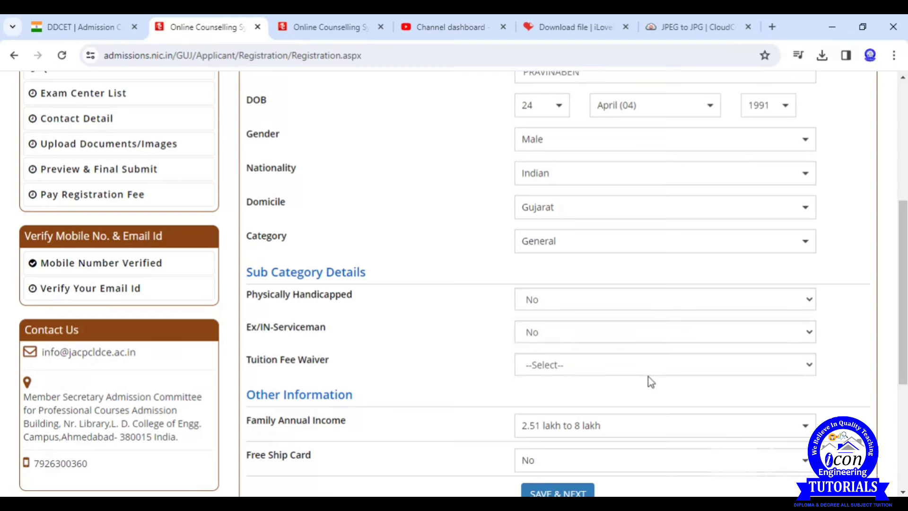
left_click(644, 365)
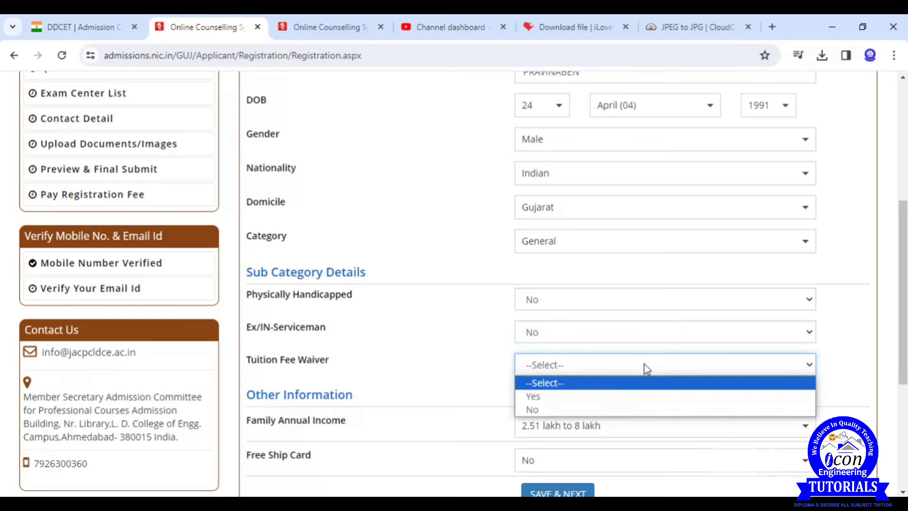
left_click(600, 409)
scroll(454, 284, "down", 3)
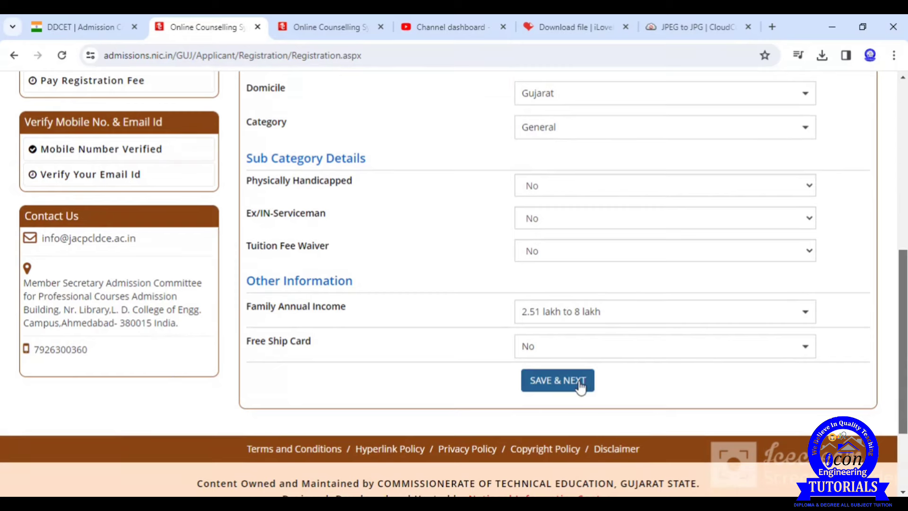
left_click(581, 381)
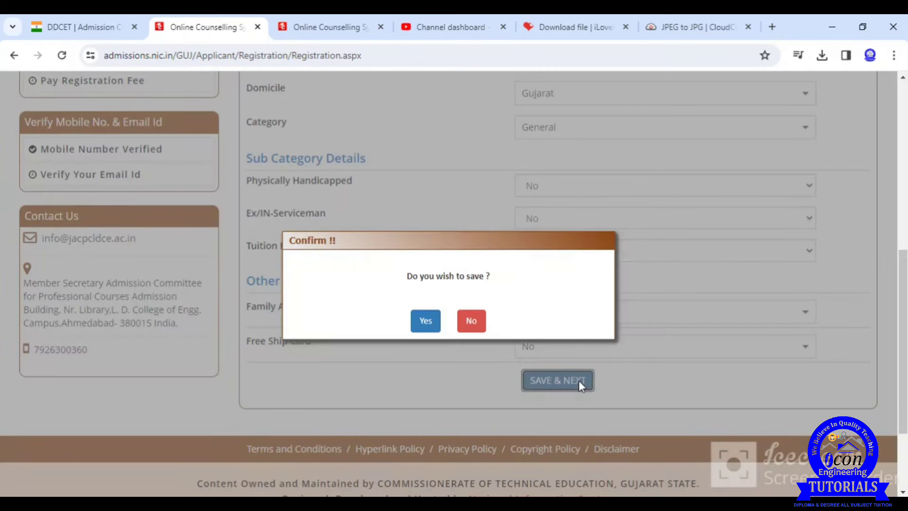
left_click(430, 320)
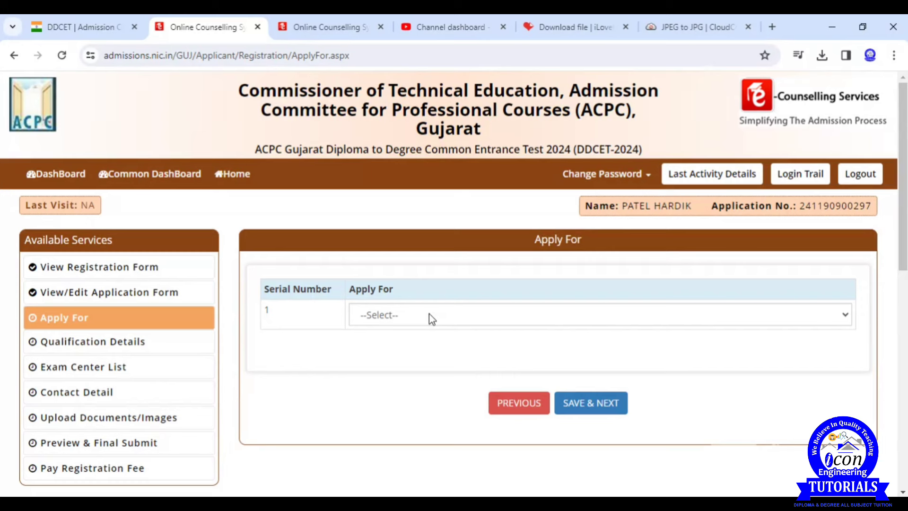
Select BE./B.Tech. under Apply For and save it, confirming with OK.
left_click(430, 318)
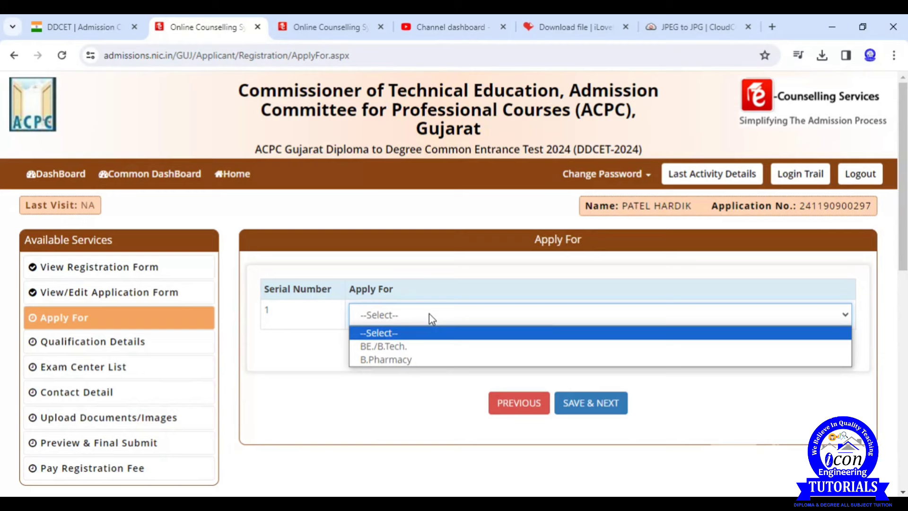
left_click(416, 350)
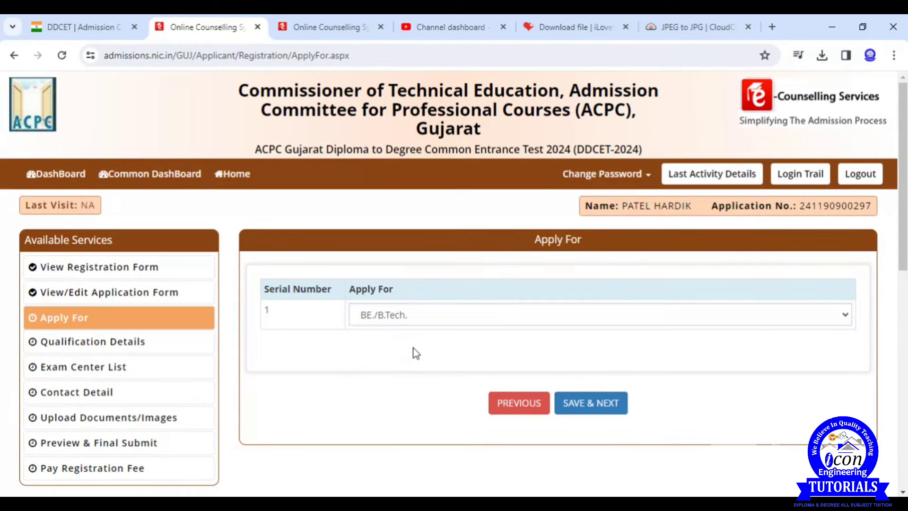
left_click(416, 316)
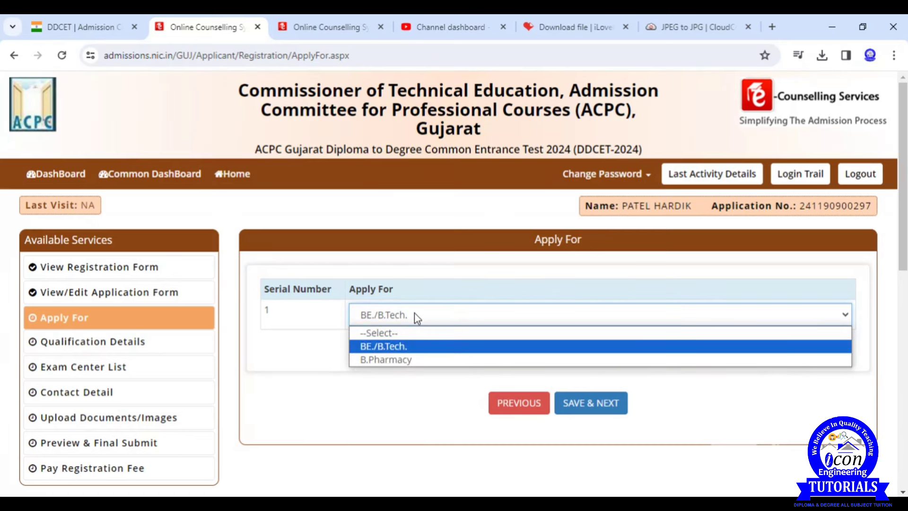
left_click(423, 347)
left_click(578, 405)
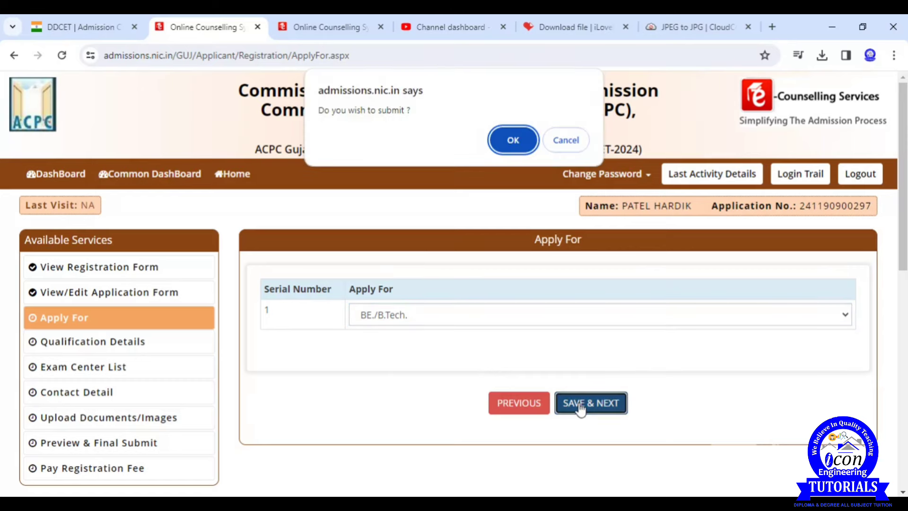
left_click(513, 141)
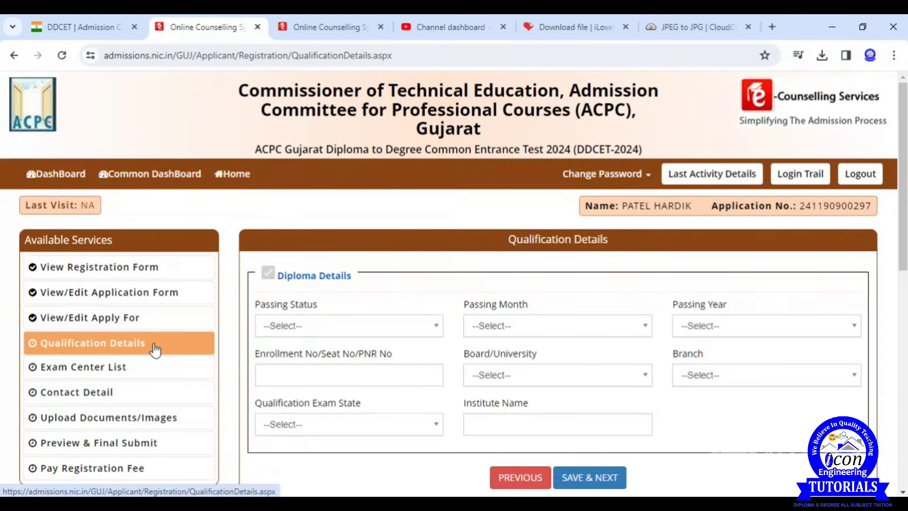
Set diploma Passing Status to Appearing, Passing Year 2024, and enter the enrollment number.
left_click(312, 335)
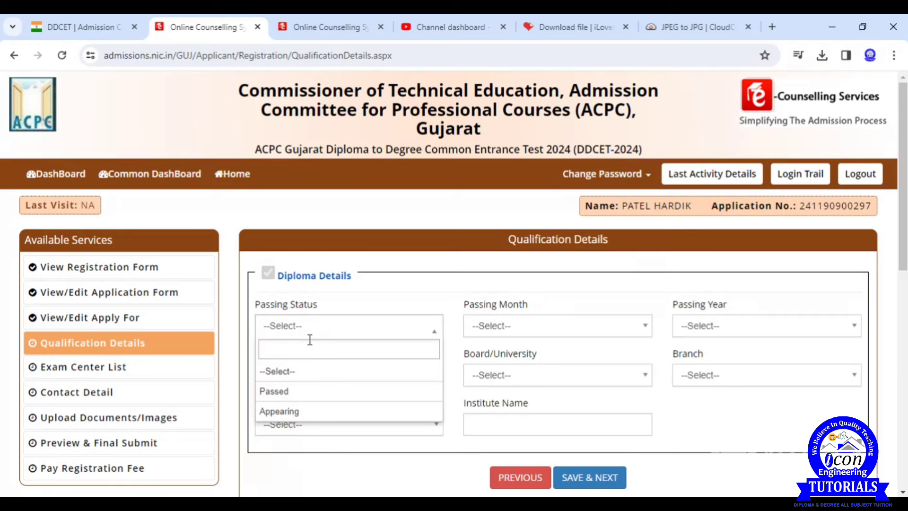
left_click(303, 411)
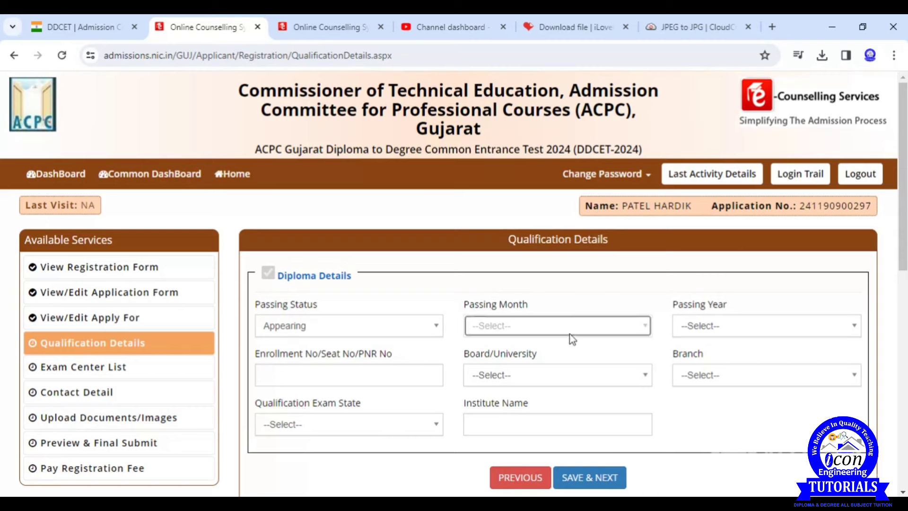
left_click(734, 325)
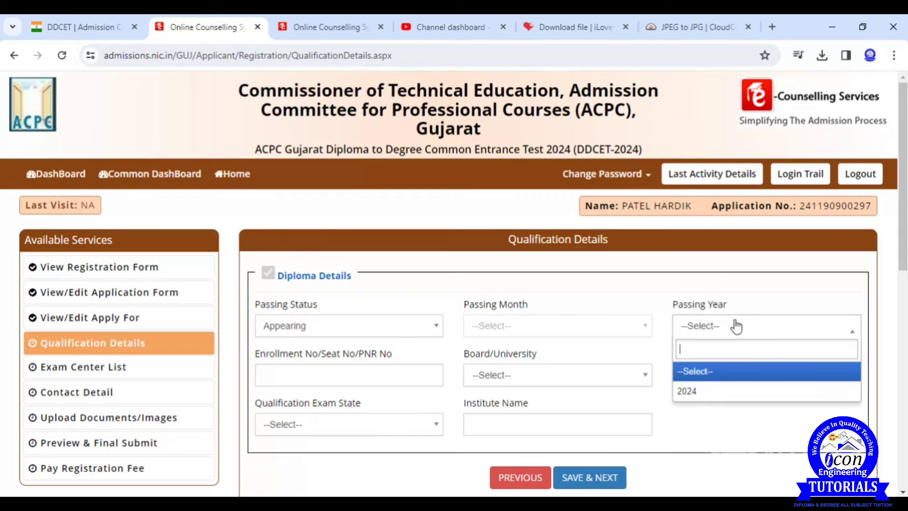
left_click(717, 391)
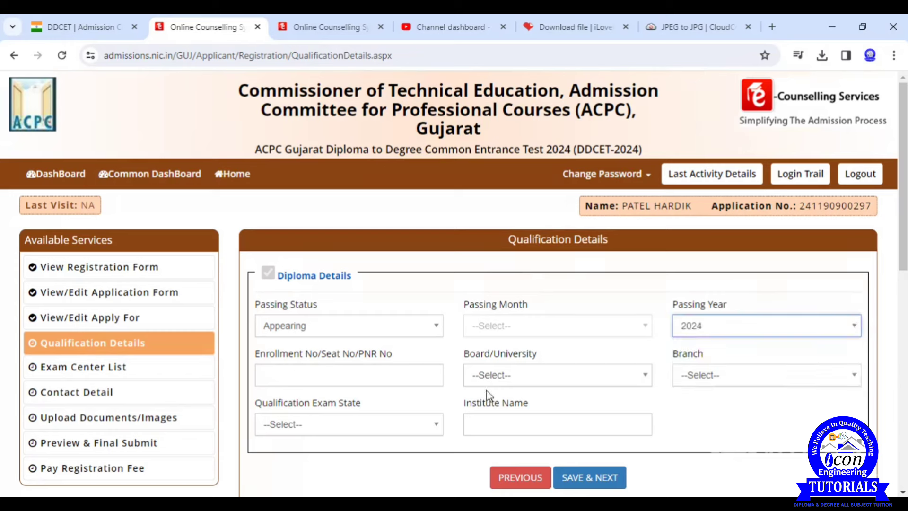
left_click(378, 379)
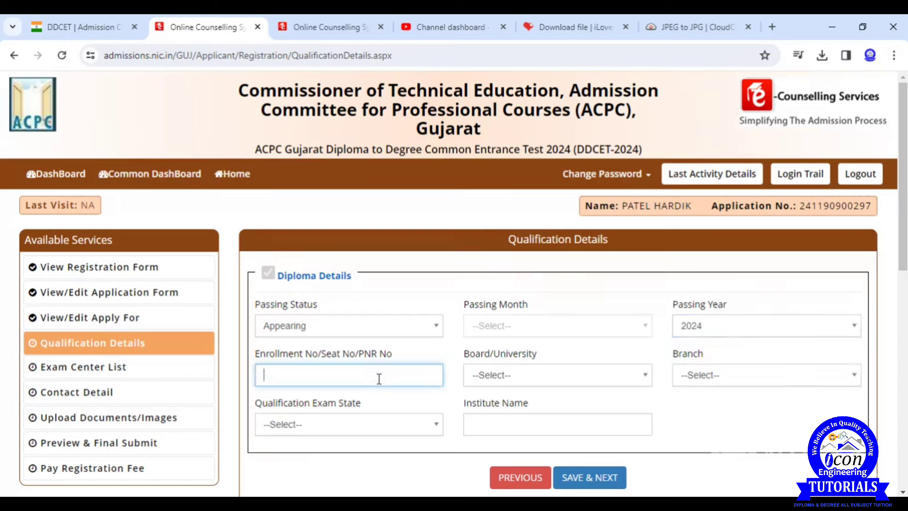
type("1234567891")
Choose GTU as Board/University and Computer Engineering as the branch.
left_click(494, 377)
scroll(653, 432, "down", 2)
scroll(648, 426, "down", 5)
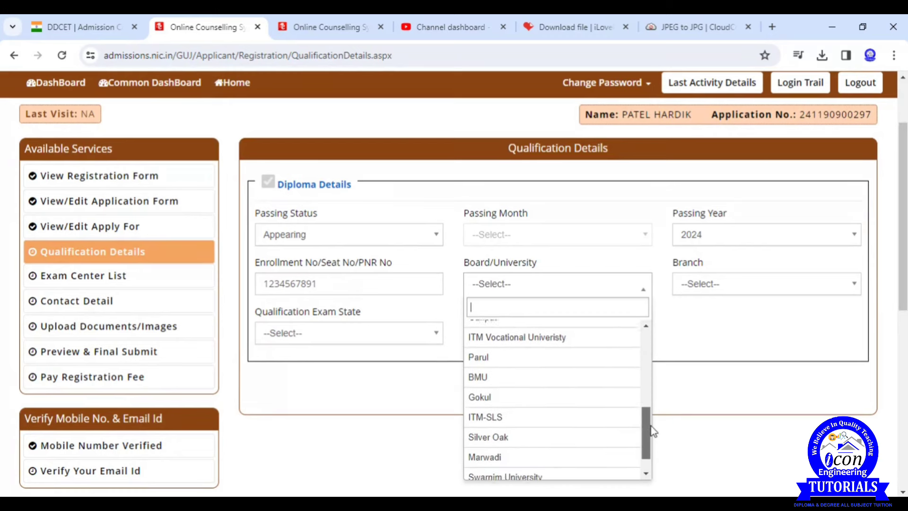
scroll(651, 438, "down", 1)
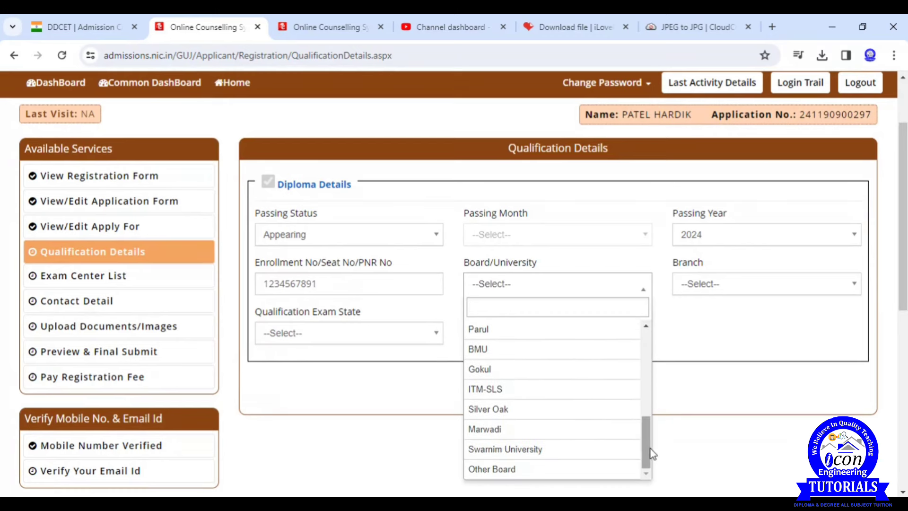
left_click_drag(648, 453, 644, 353)
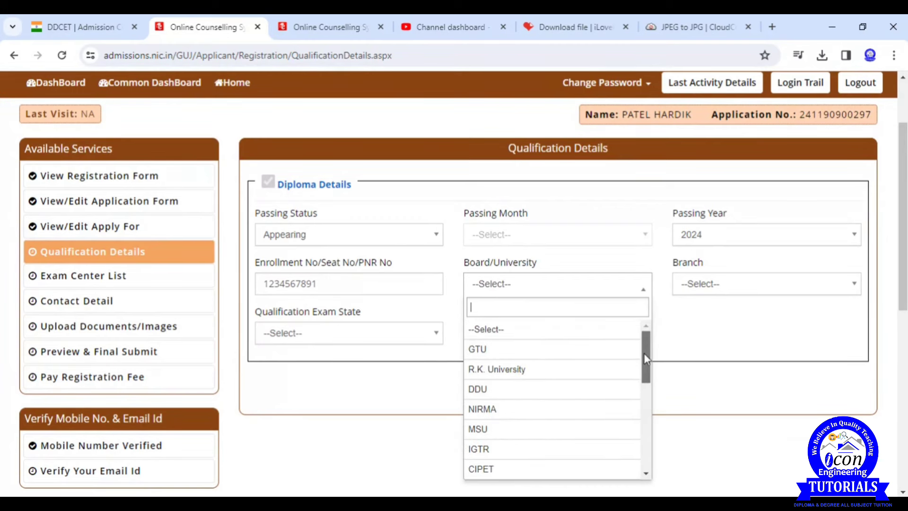
left_click(540, 353)
left_click(729, 287)
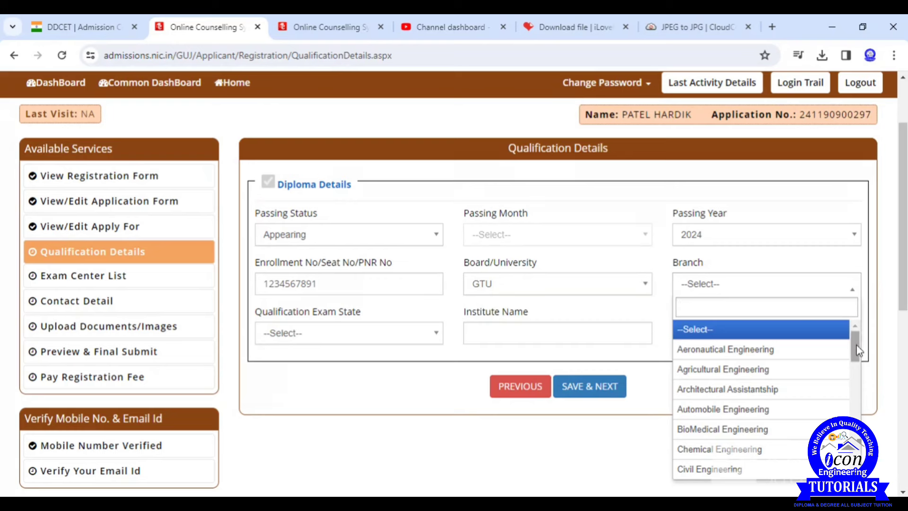
mouse_move(856, 345)
left_mouse_down()
mouse_move(857, 362)
mouse_move(857, 337)
left_mouse_up()
left_click_drag(858, 342, 865, 367)
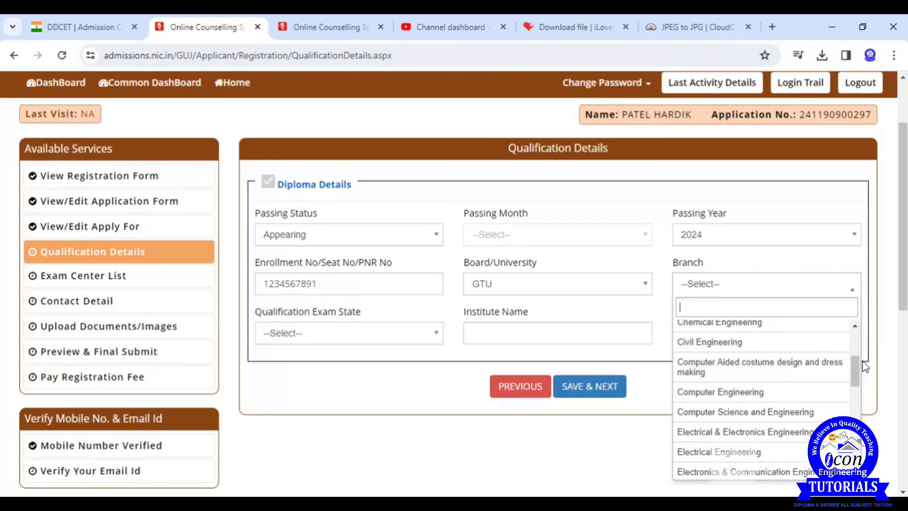
left_click(768, 391)
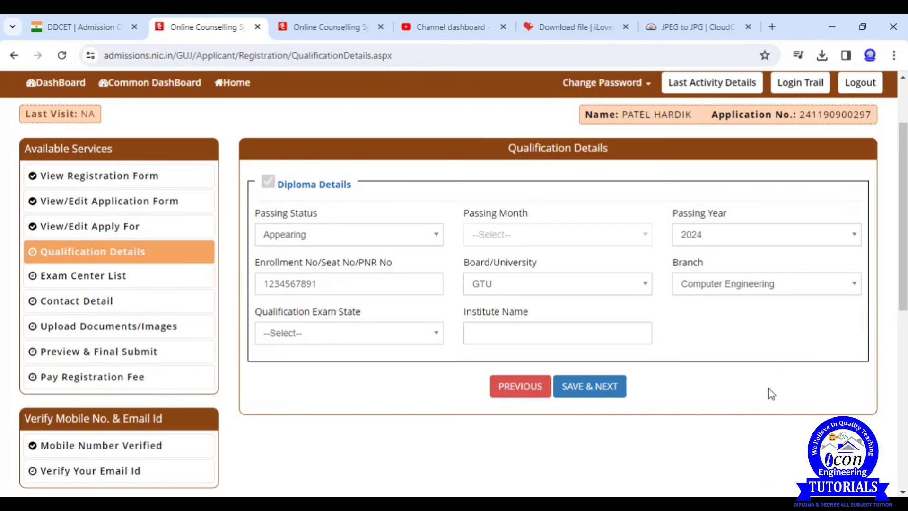
Set qualification exam state to Gujarat, institute name to ABC, and save the details.
left_click(436, 340)
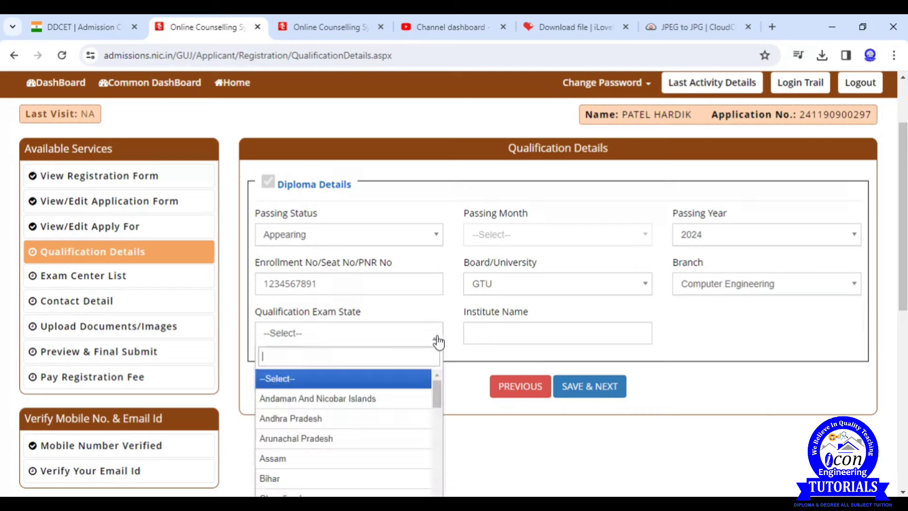
left_click_drag(437, 395, 439, 419)
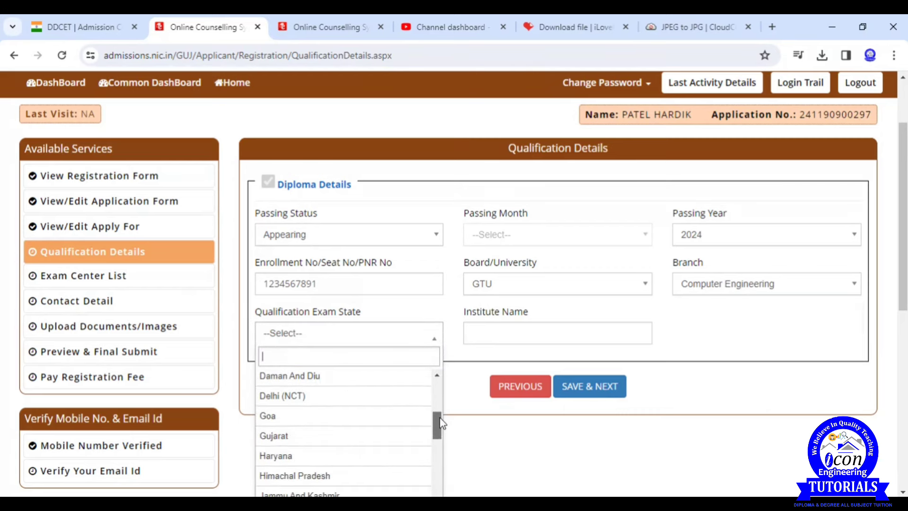
left_click(386, 432)
left_click(492, 332)
type("ABC")
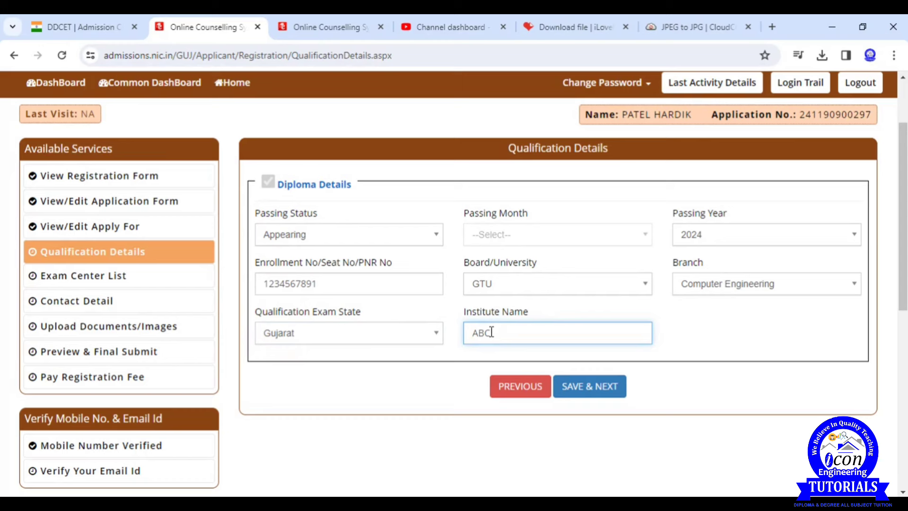
left_click(594, 388)
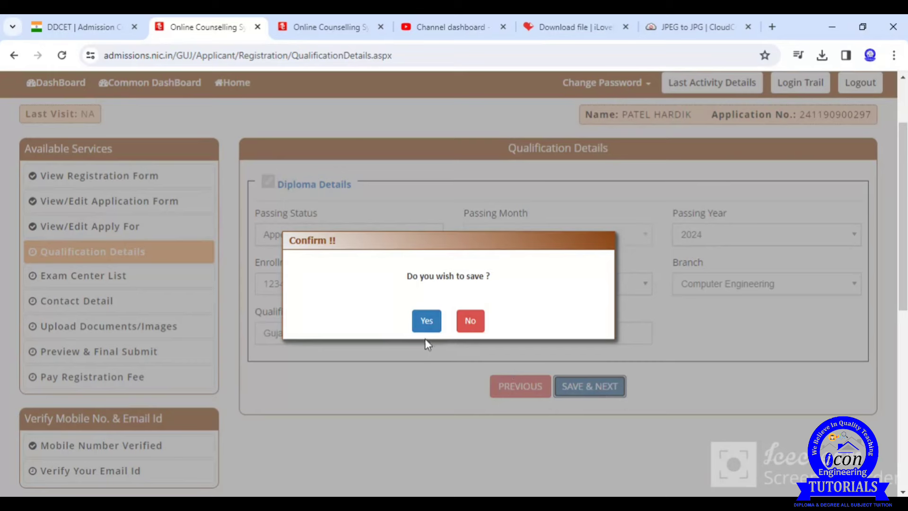
left_click(422, 322)
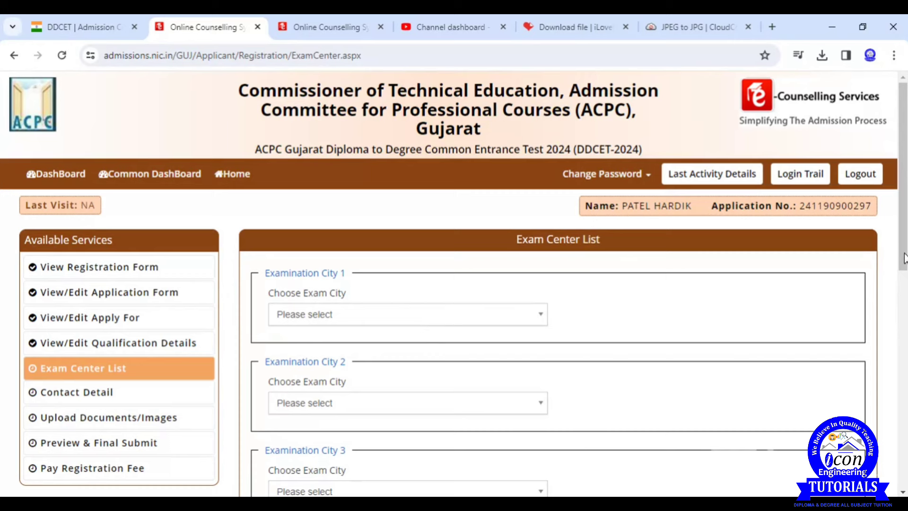
Search for and choose SABARKANTHA as the first exam city.
left_click_drag(904, 259, 906, 274)
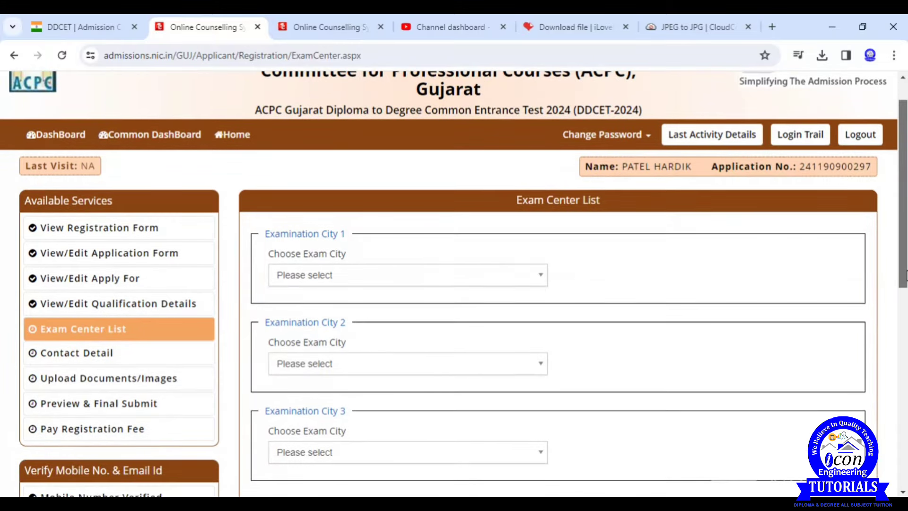
left_click_drag(906, 276, 906, 282)
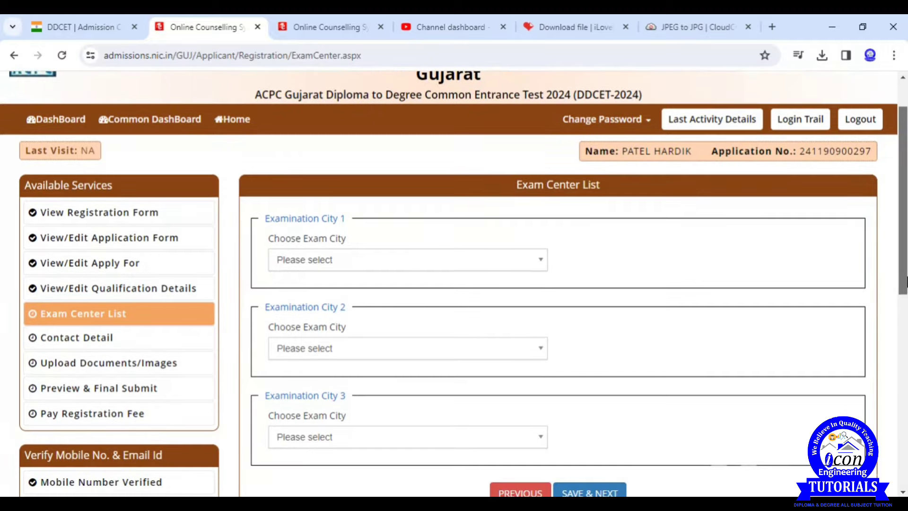
left_click(538, 263)
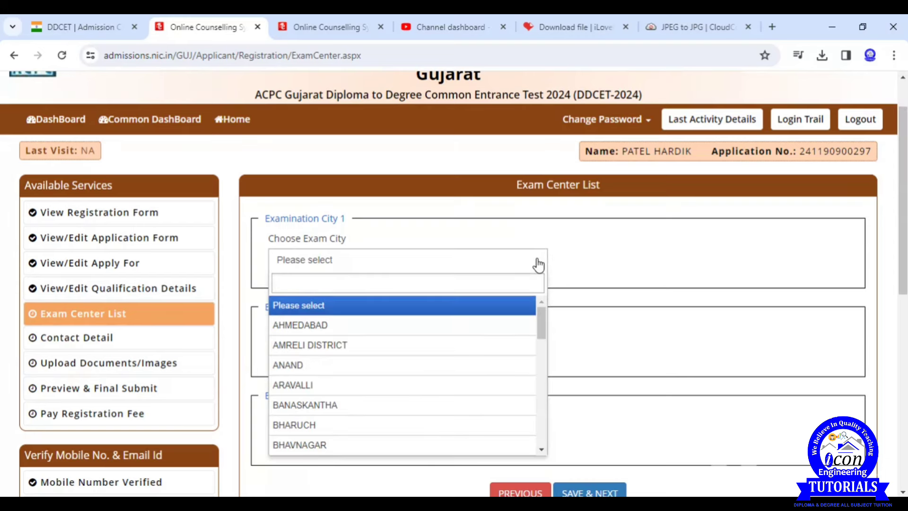
type("HI")
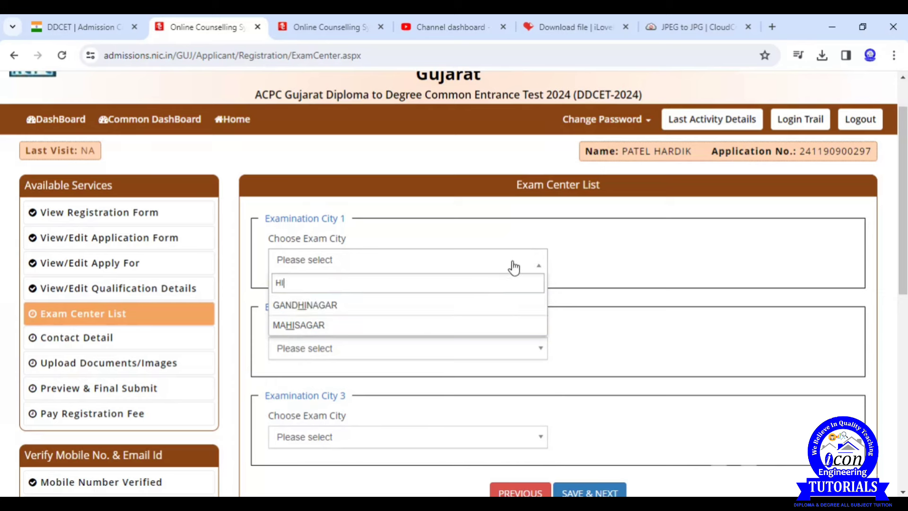
key("BackSpace")
key("BackSpace")
type("SA")
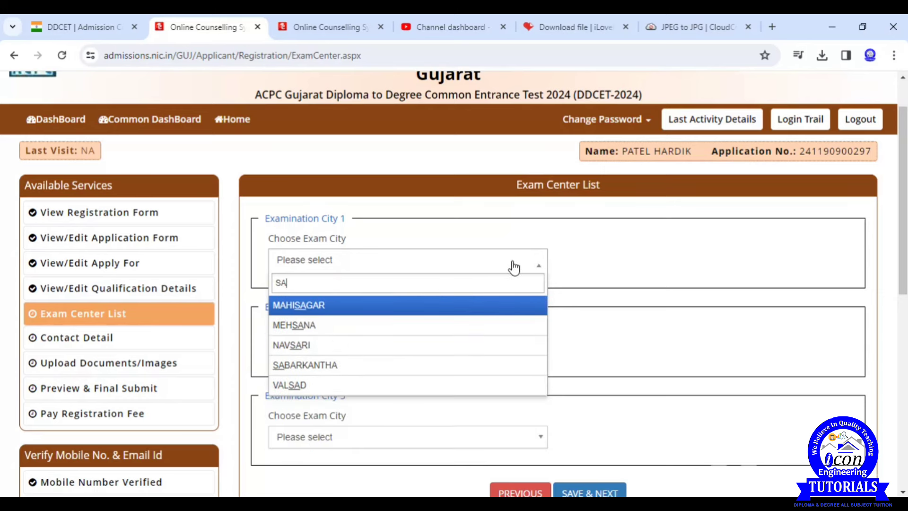
left_click(402, 366)
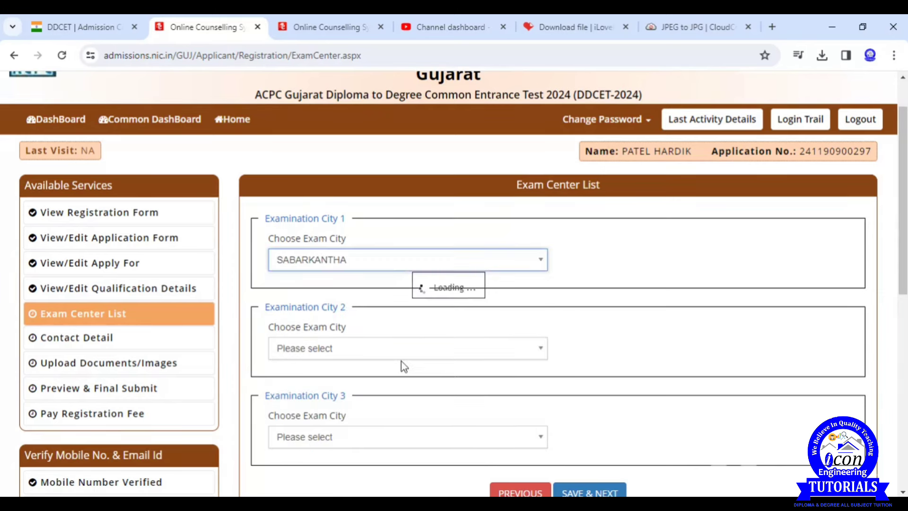
Choose AHMEDABAD and GANDHINAGAR as the second and third exam cities, then submit.
left_click(501, 351)
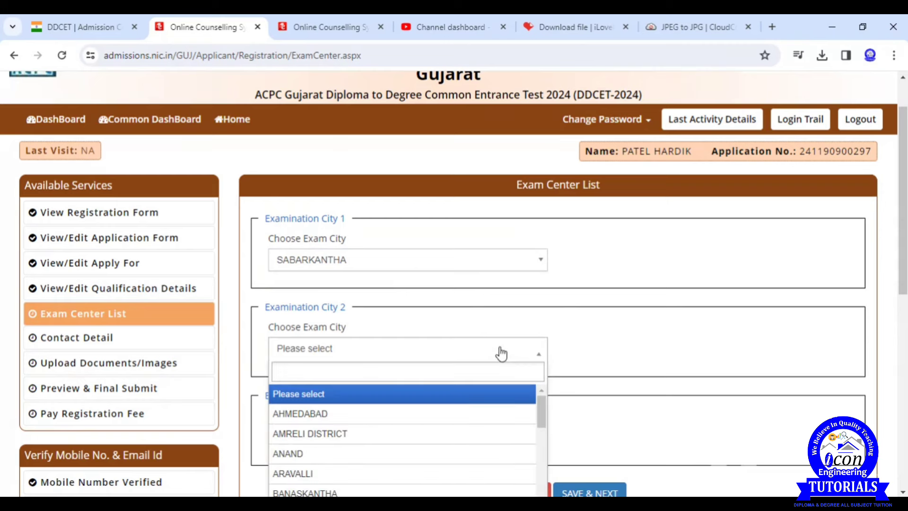
left_click(439, 413)
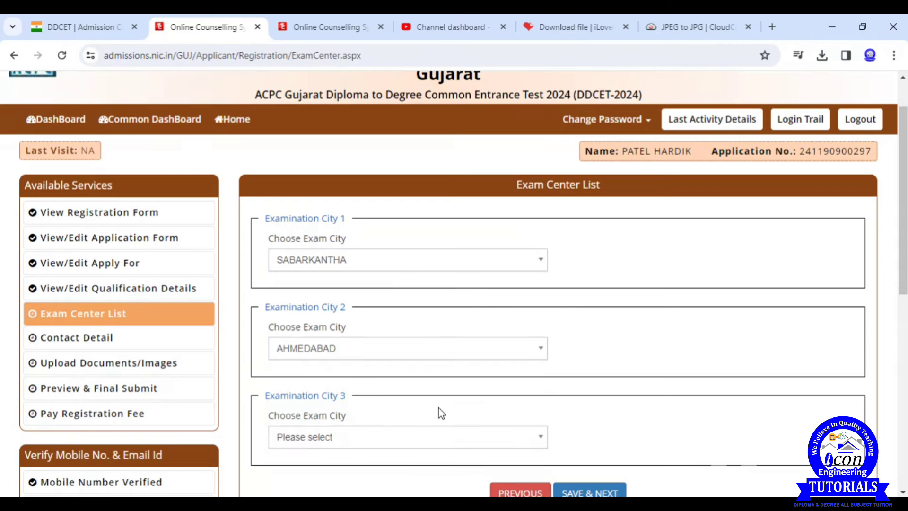
left_click(458, 443)
type("G")
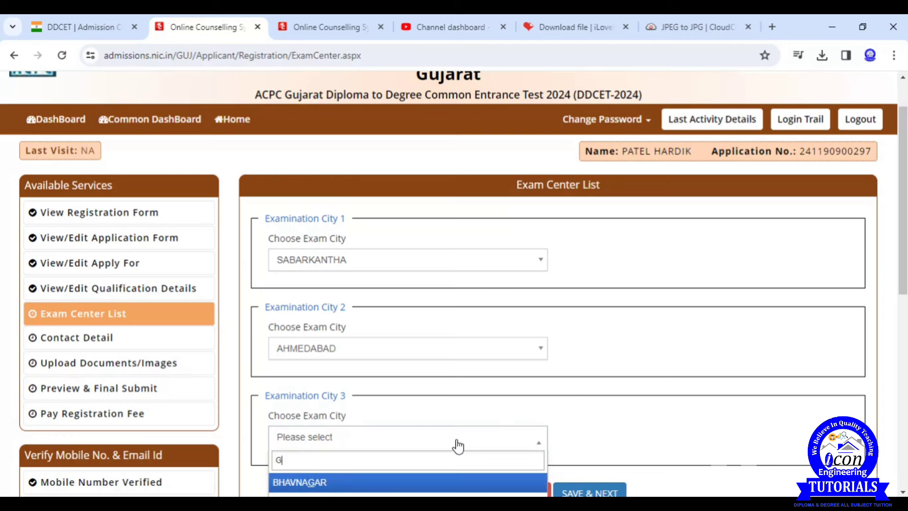
left_click_drag(905, 251, 907, 320)
left_click(520, 370)
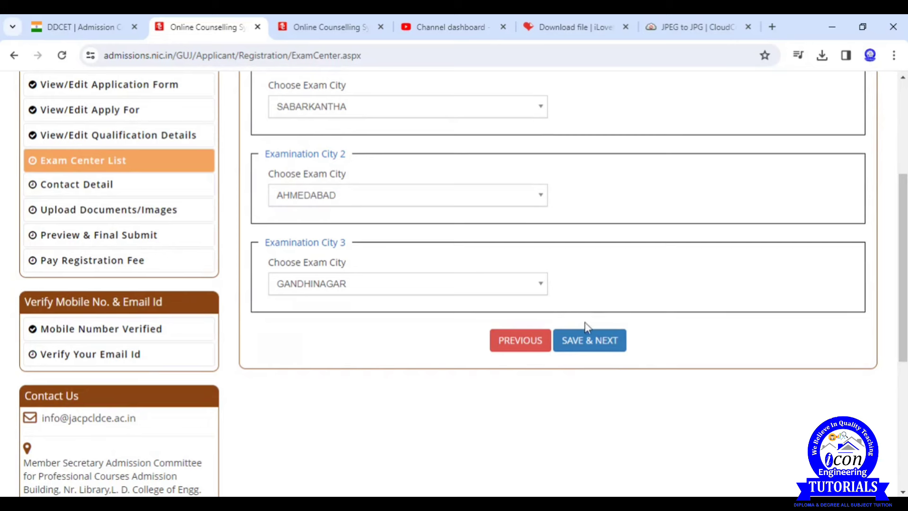
left_click(592, 342)
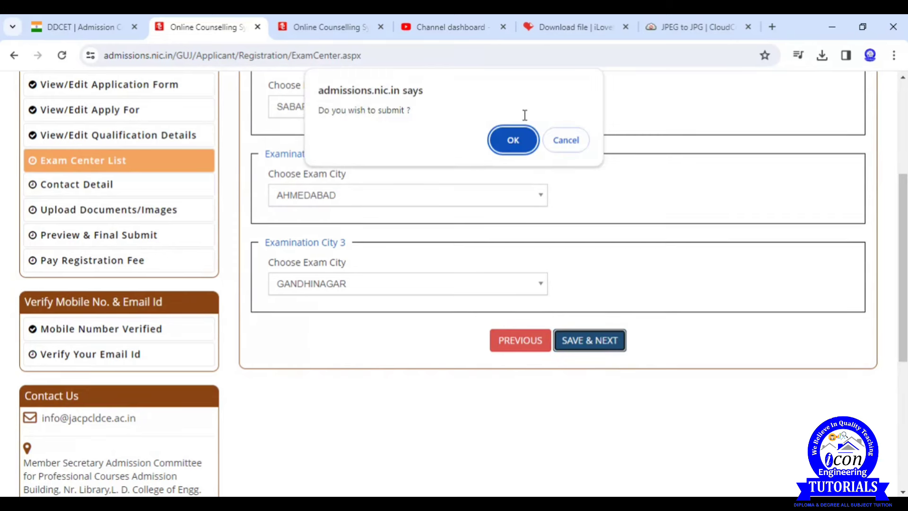
Confirm the exam city submission, then SAVE & NEXT the Contact Detail page and confirm with Yes.
left_click(516, 141)
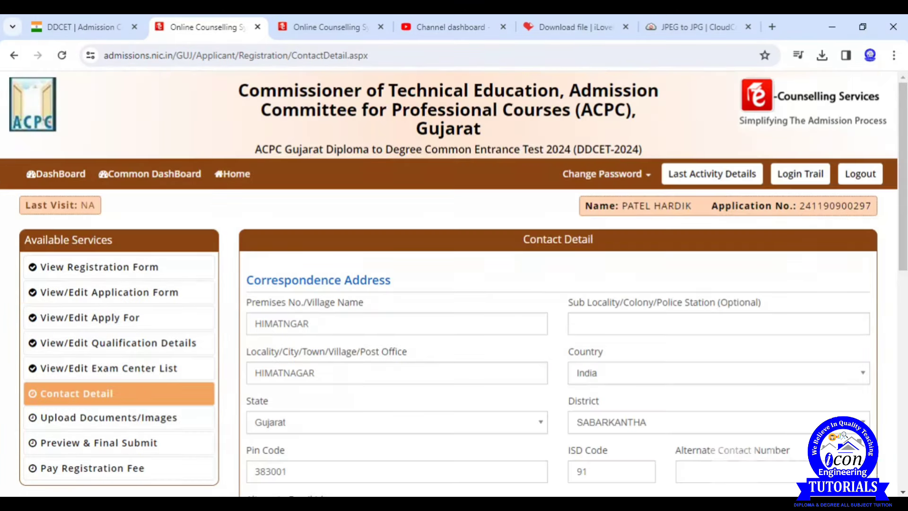
scroll(792, 272, "down", 1)
scroll(454, 284, "down", 3)
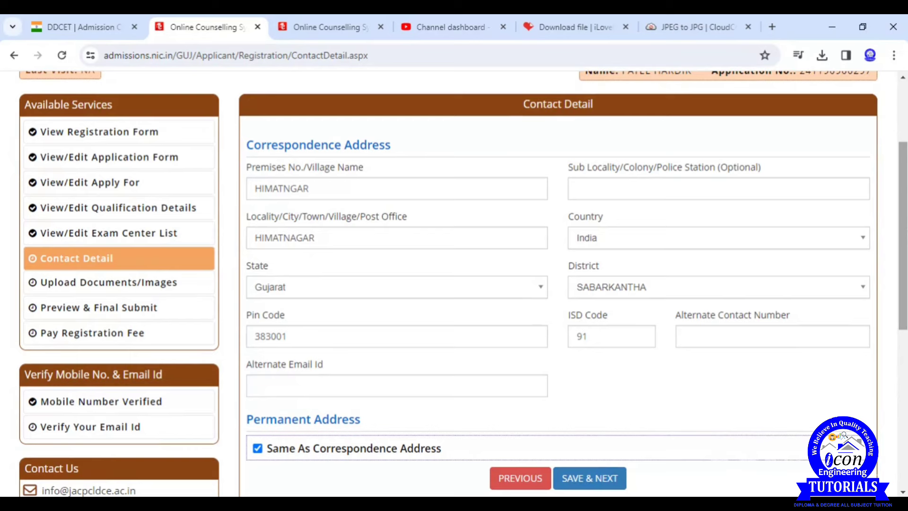
scroll(757, 277, "down", 1)
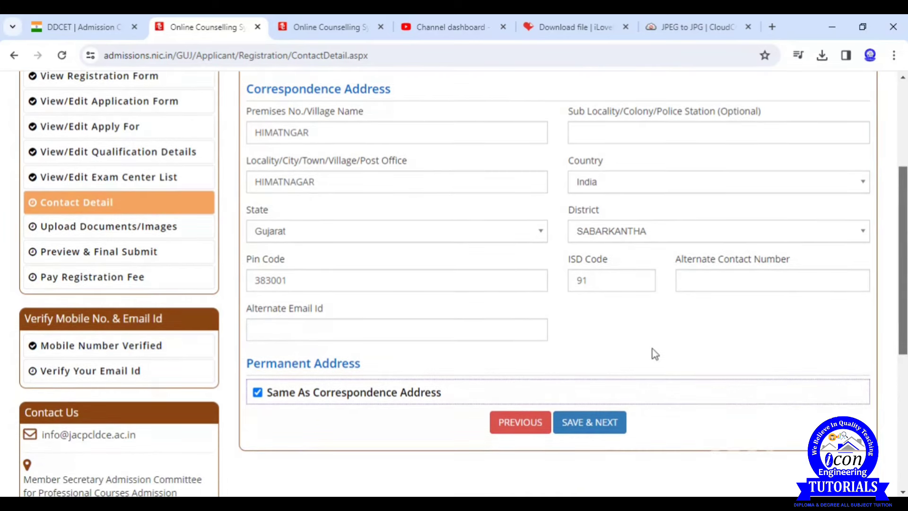
left_click(600, 422)
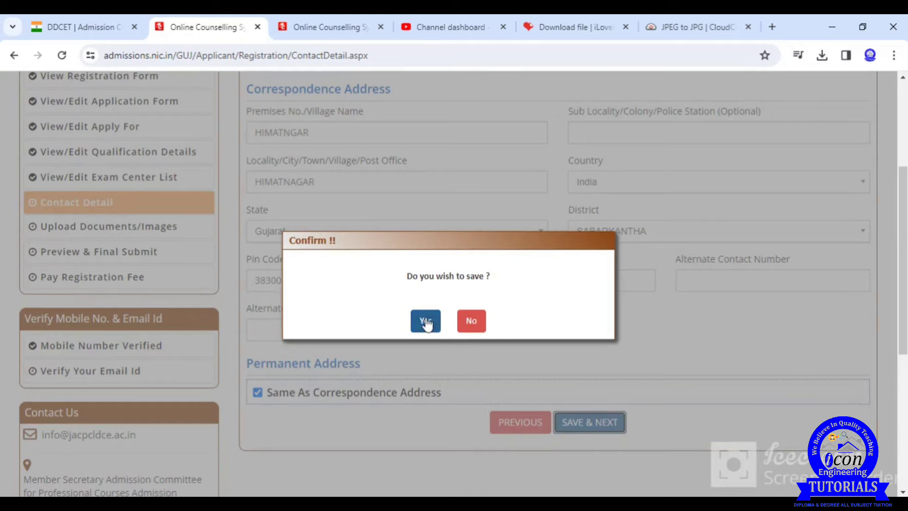
left_click(426, 321)
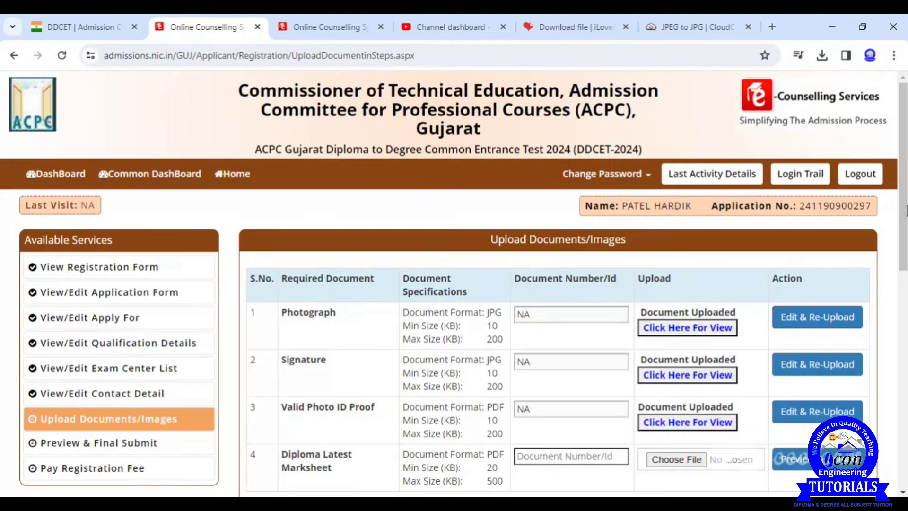
Select the Diploma Latest Marksheet PDF file for upload.
left_click_drag(905, 206, 905, 238)
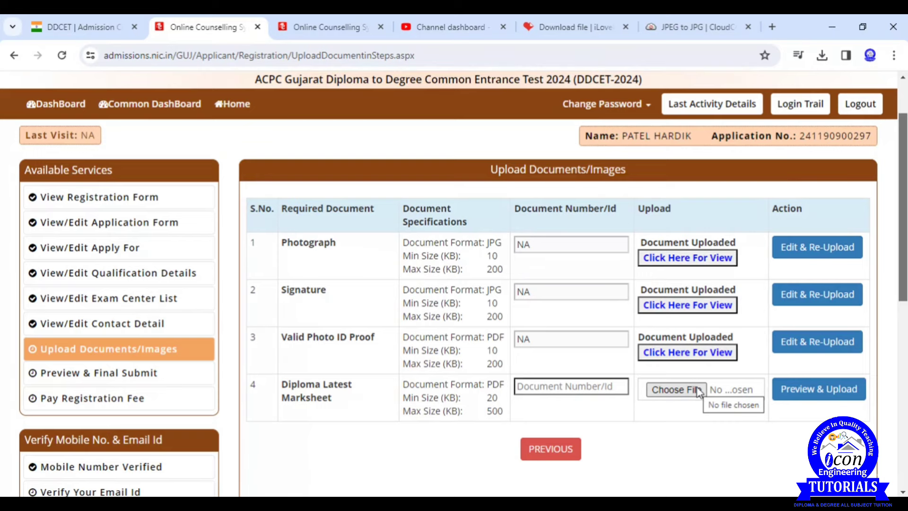
left_click(698, 390)
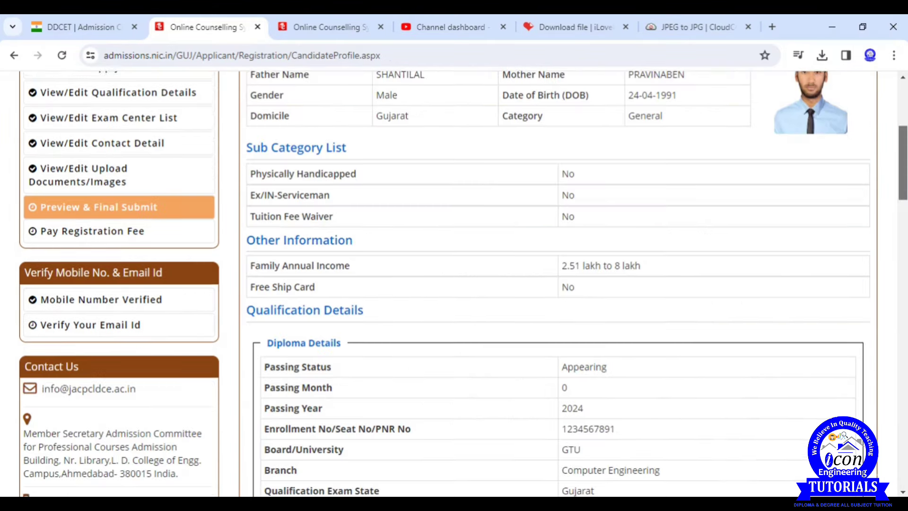
scroll(454, 284, "down", 2)
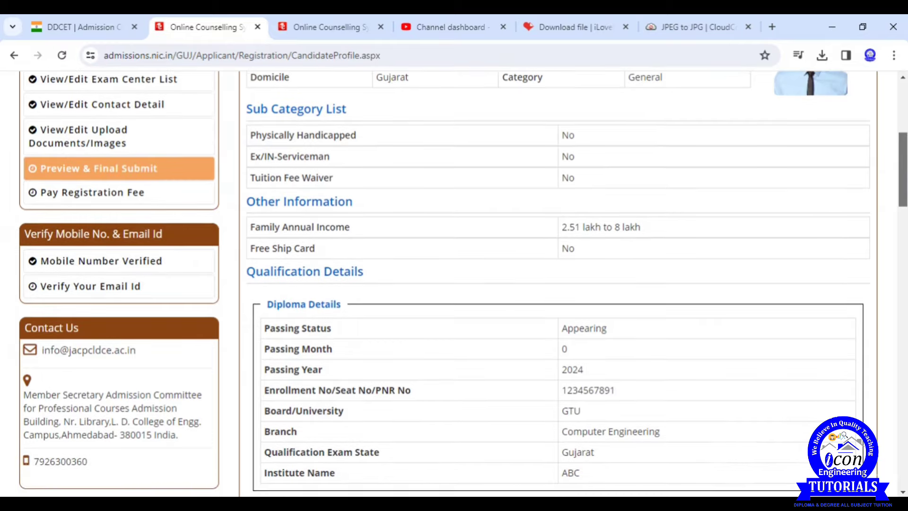
Review the preview, tick the Declaration, then SAVE & FINAL SUBMIT and confirm with Yes.
scroll(558, 284, "down", 1)
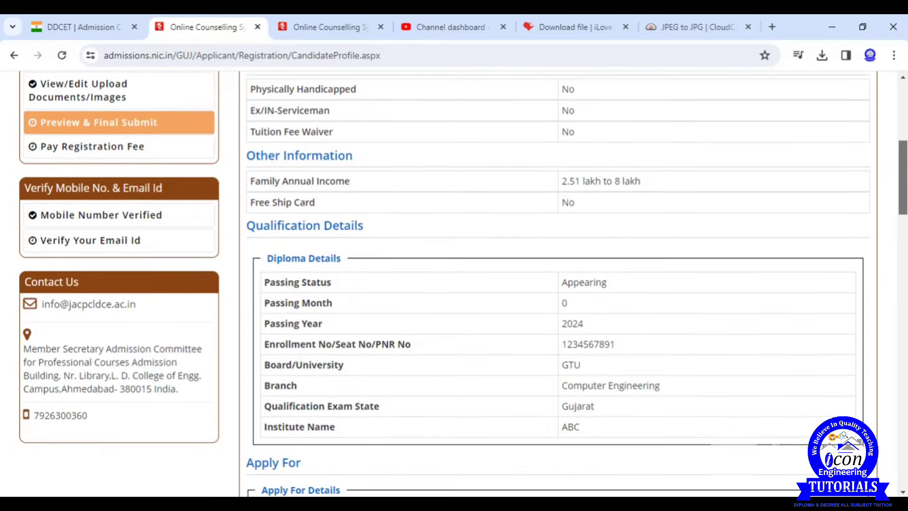
scroll(454, 284, "down", 4)
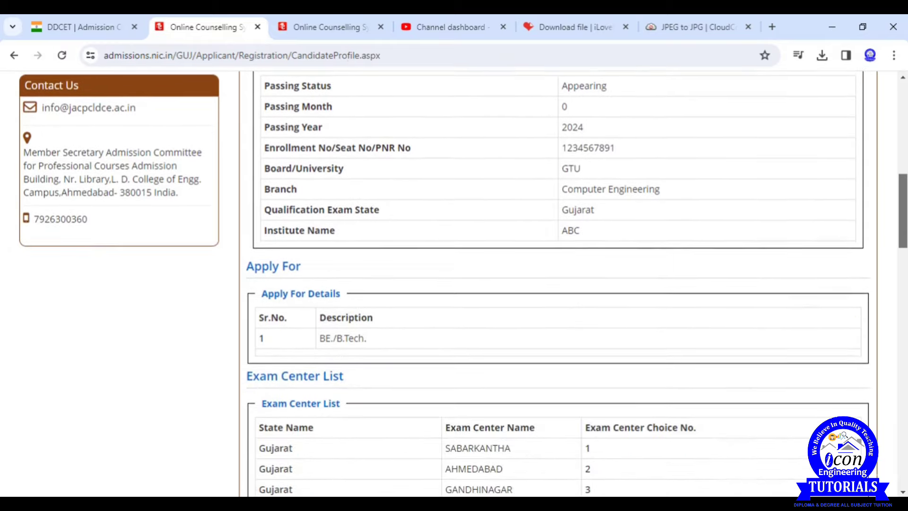
scroll(455, 284, "down", 2)
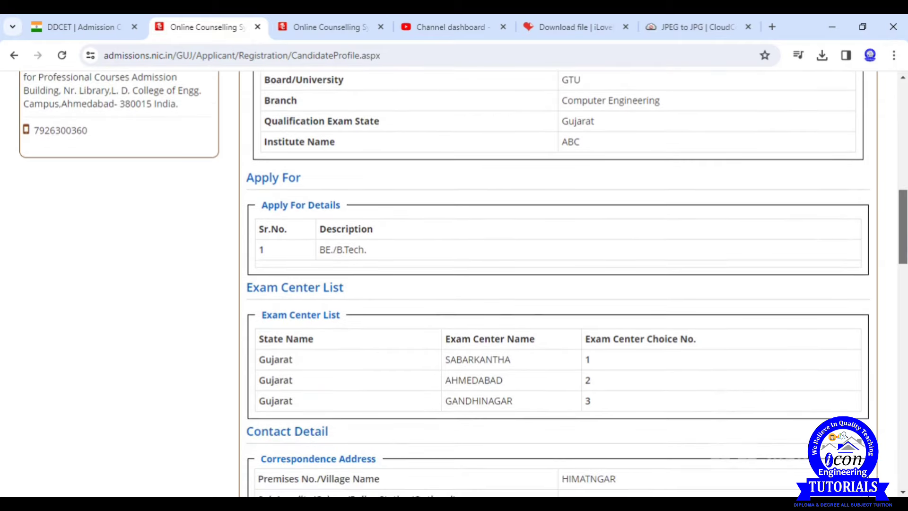
scroll(454, 284, "down", 2)
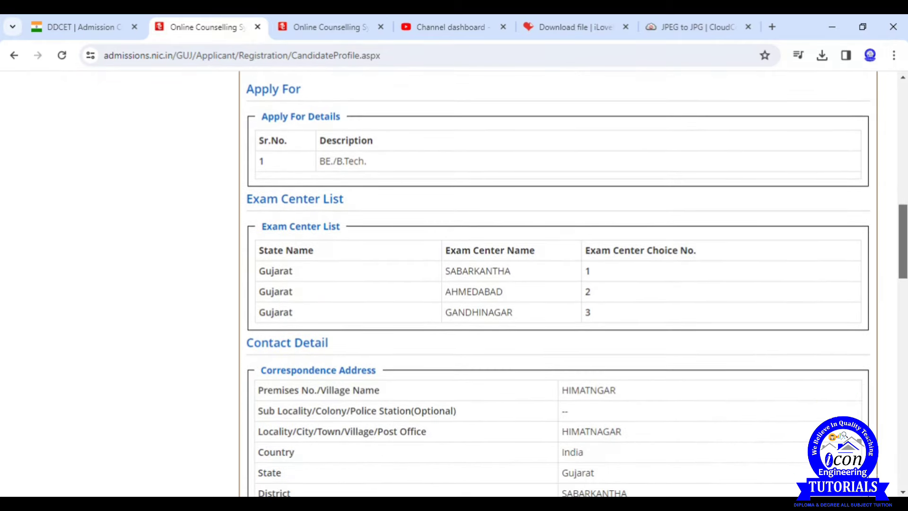
scroll(558, 284, "down", 1)
scroll(558, 284, "down", 4)
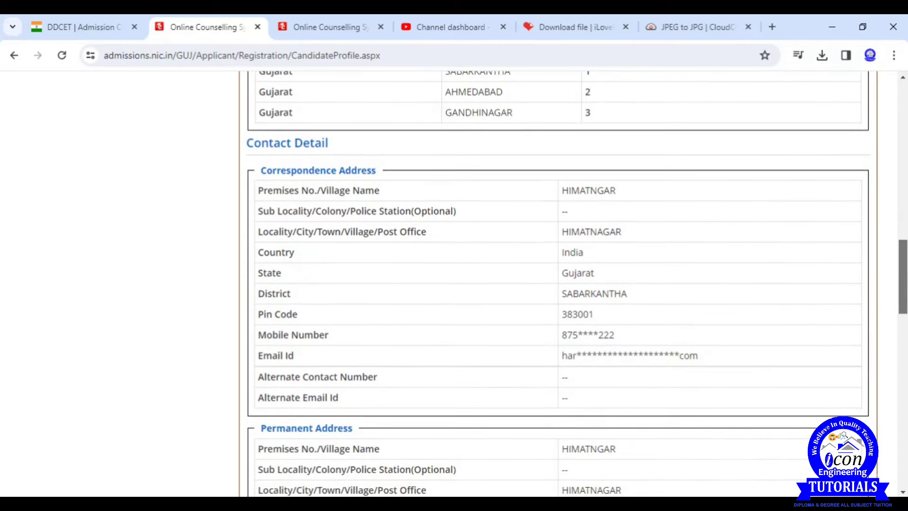
scroll(558, 284, "down", 4)
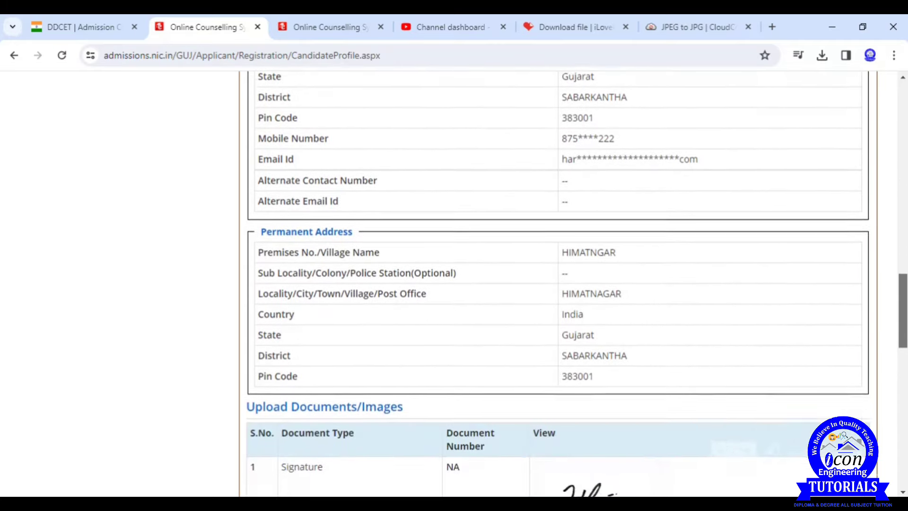
scroll(558, 284, "down", 3)
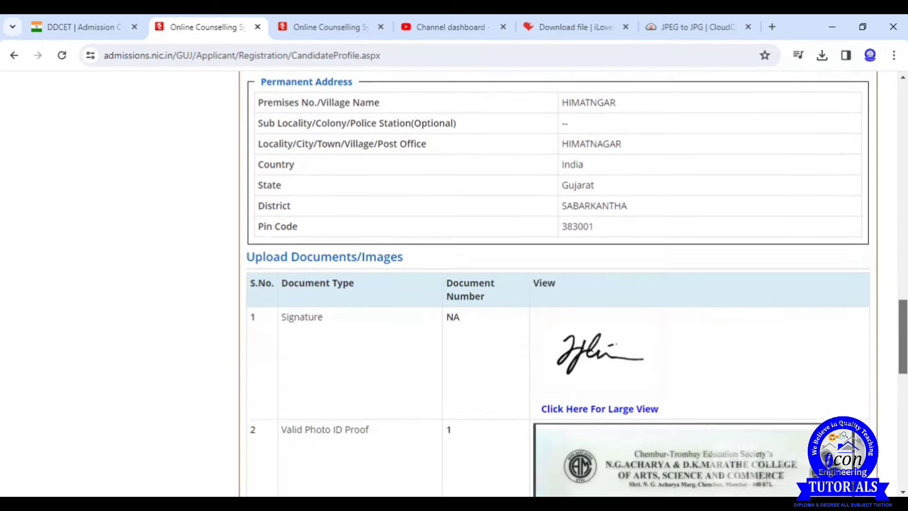
scroll(558, 284, "down", 3)
scroll(558, 284, "down", 5)
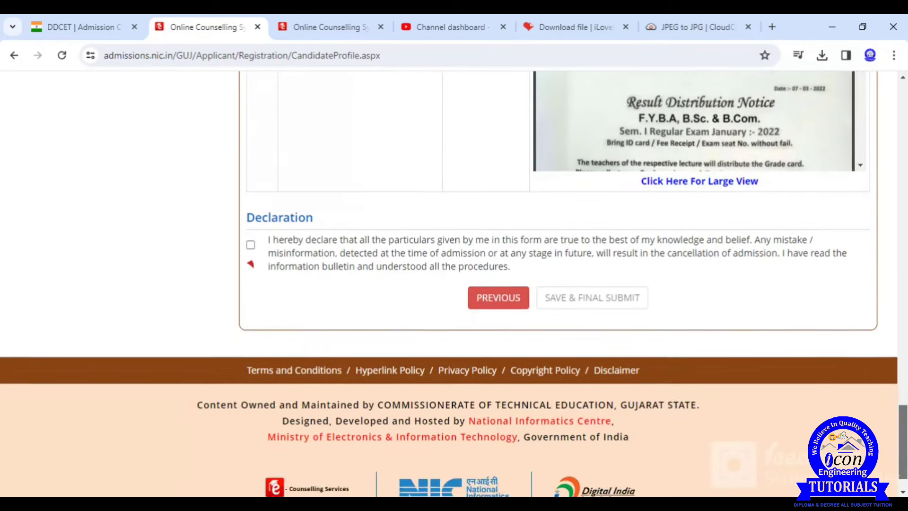
scroll(250, 263, "up", 1)
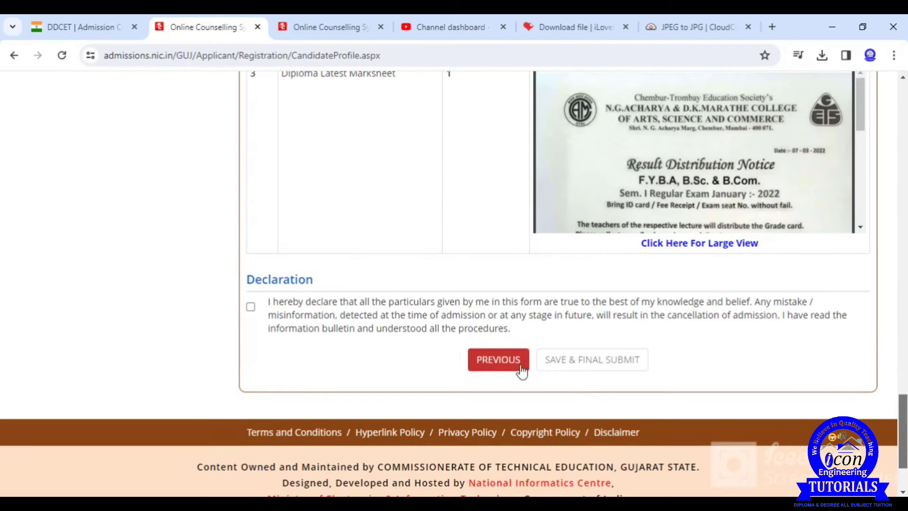
left_click(251, 307)
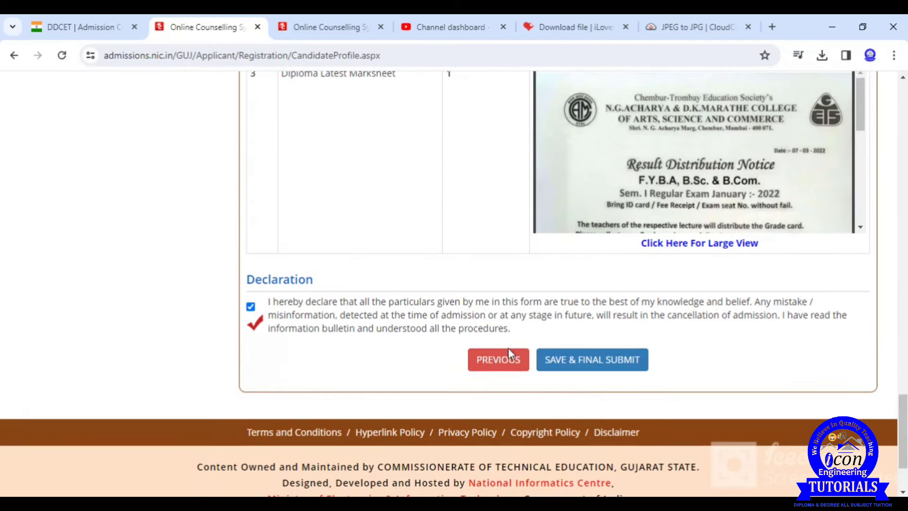
left_click(546, 357)
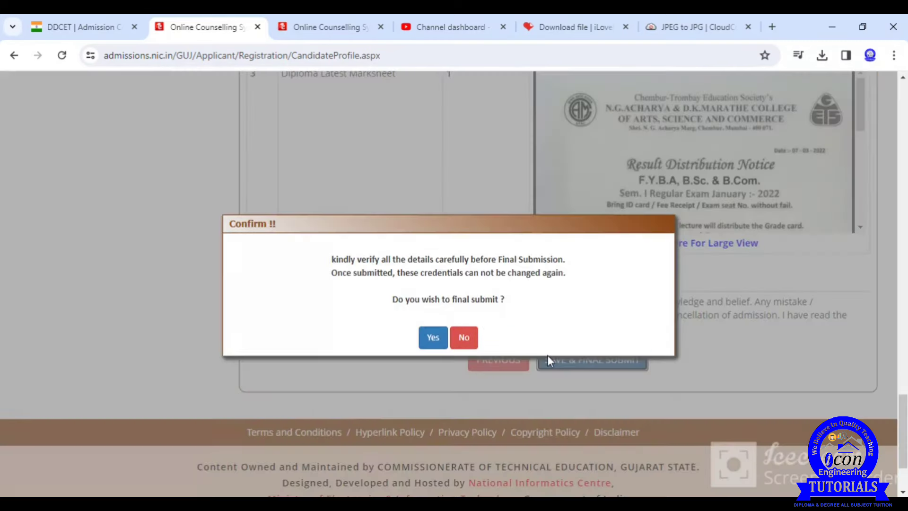
left_click(433, 337)
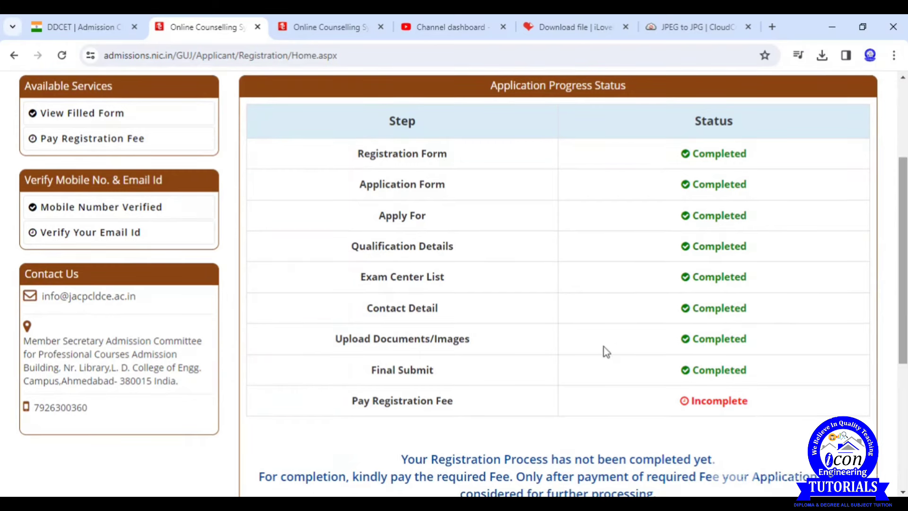
Pay the Rs. 250 registration fee through BillDesk.
left_click(136, 139)
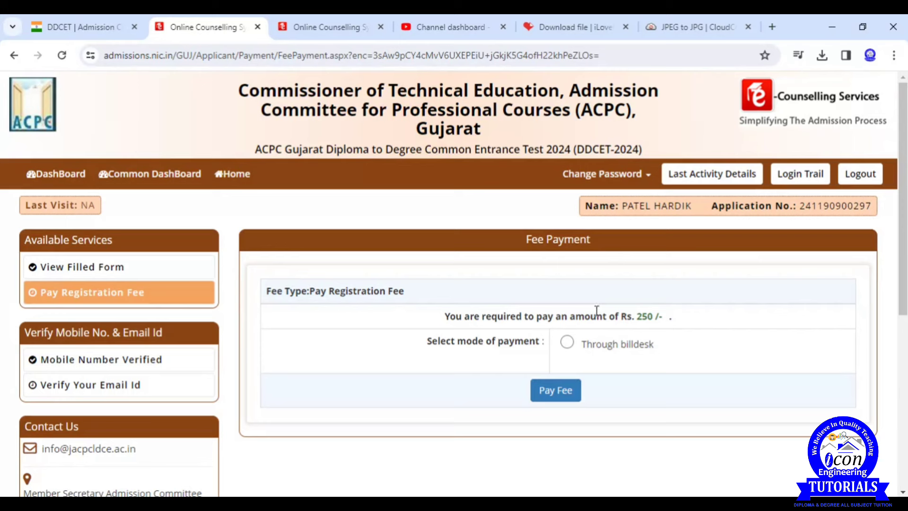
left_click(567, 343)
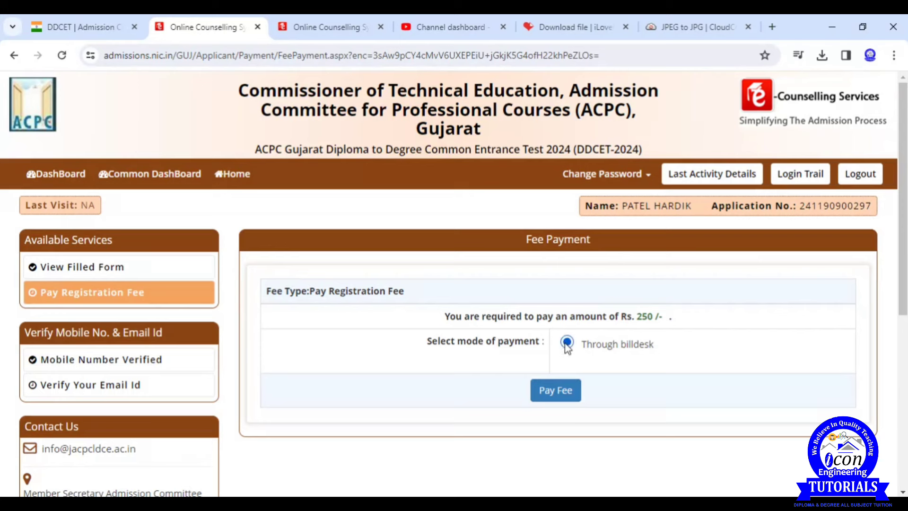
left_click(566, 396)
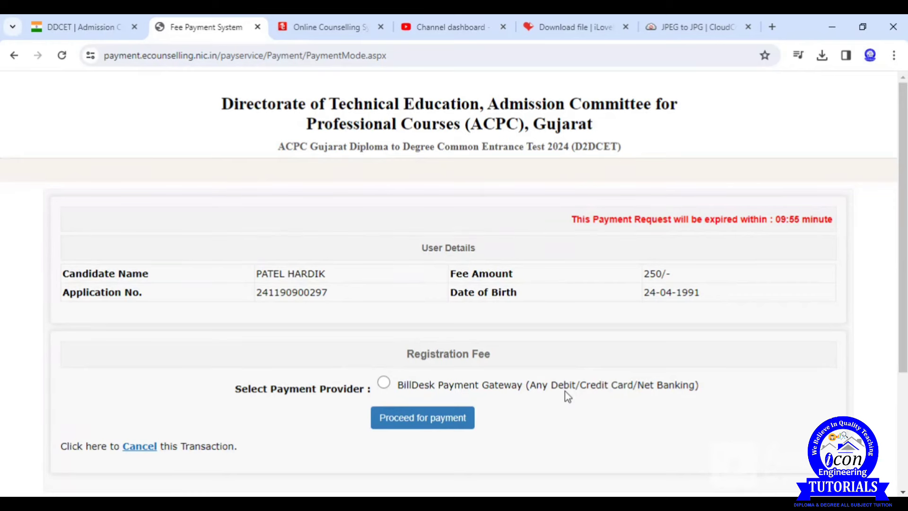
scroll(896, 327, "down", 1)
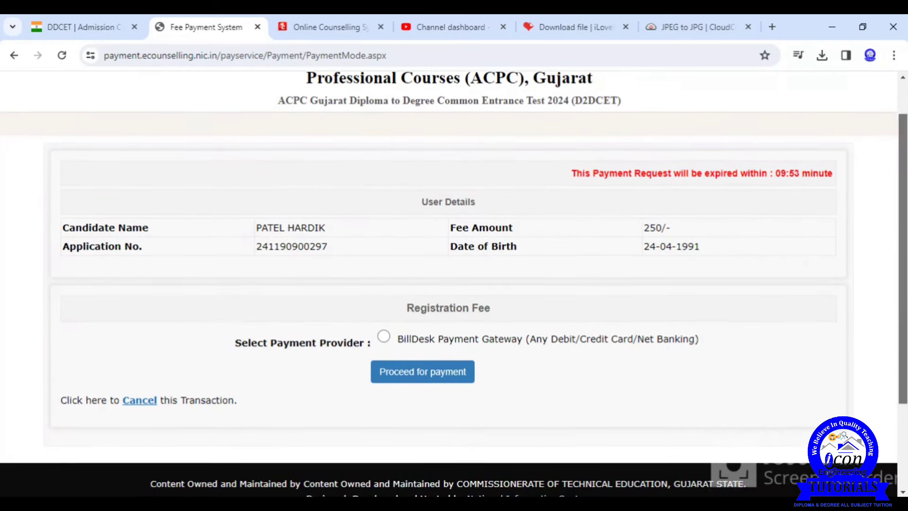
scroll(786, 194, "up", 1)
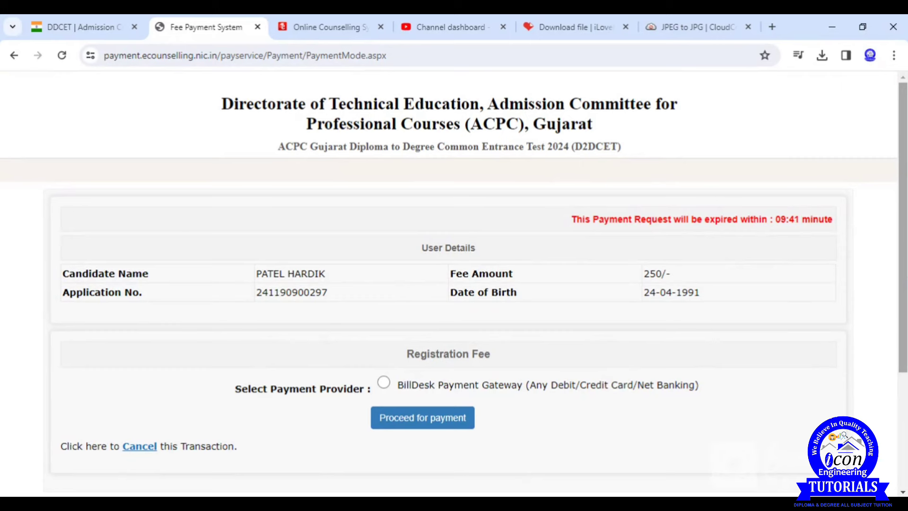